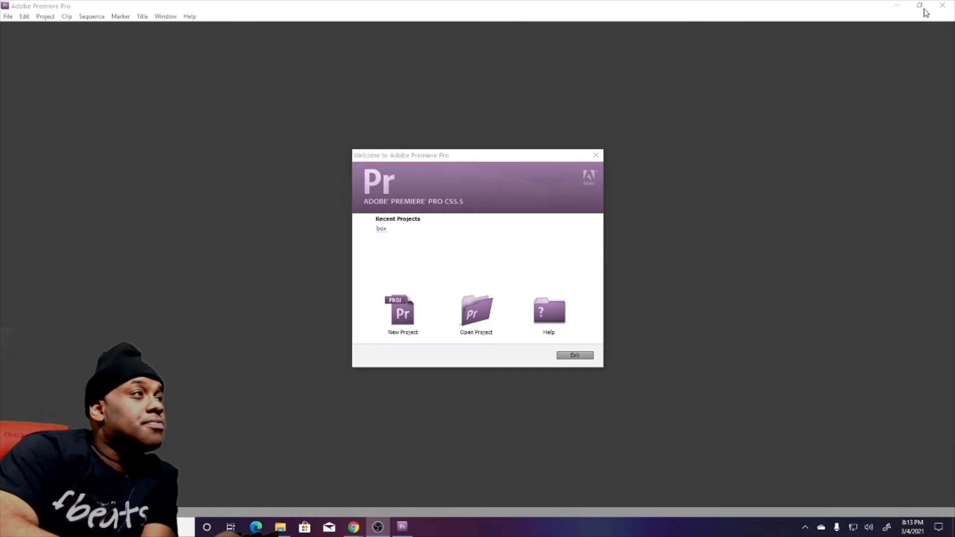
# Step: Create a project named POW VIDEO with a DVCPROHD 1080p24 sequence, keeping the default sequence name
pyautogui.click(49, 190)
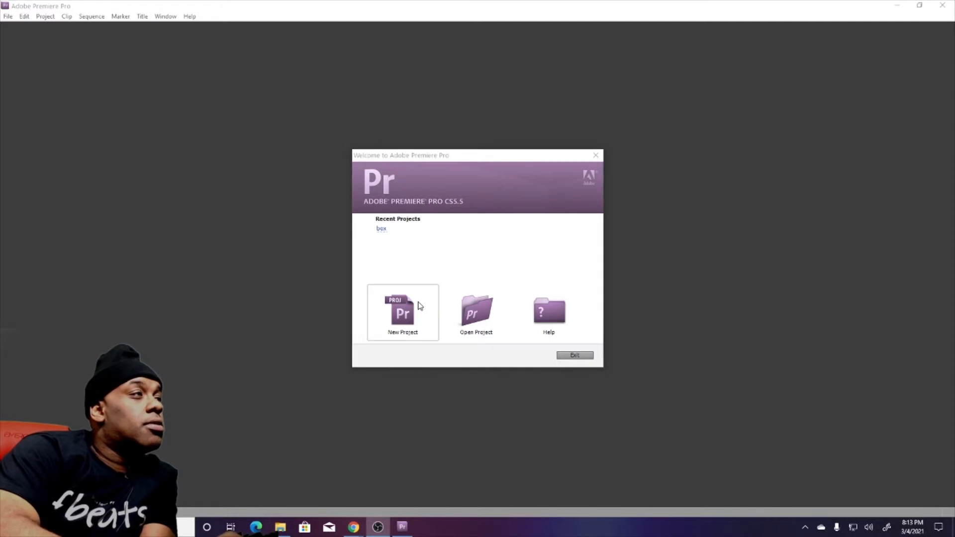
pyautogui.click(400, 311)
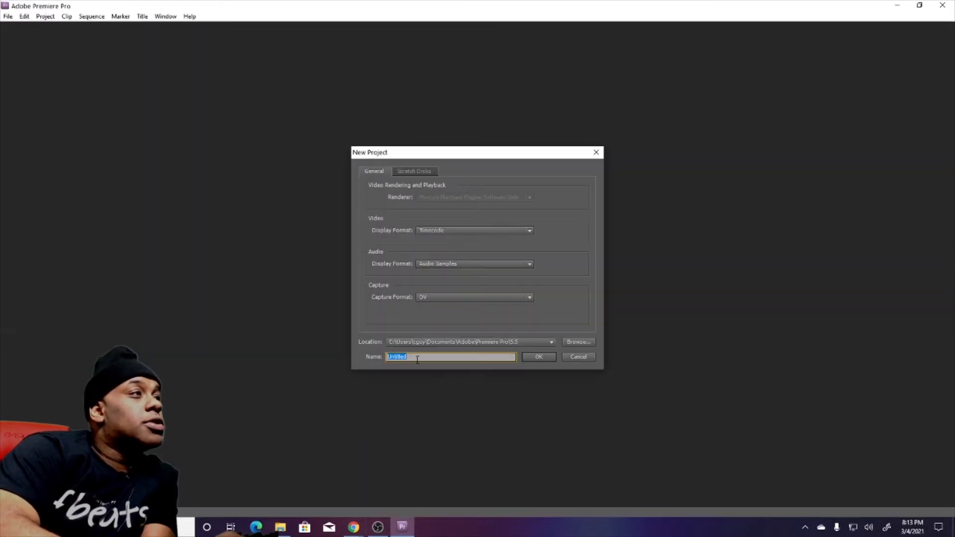
pyautogui.press('BackSpace')
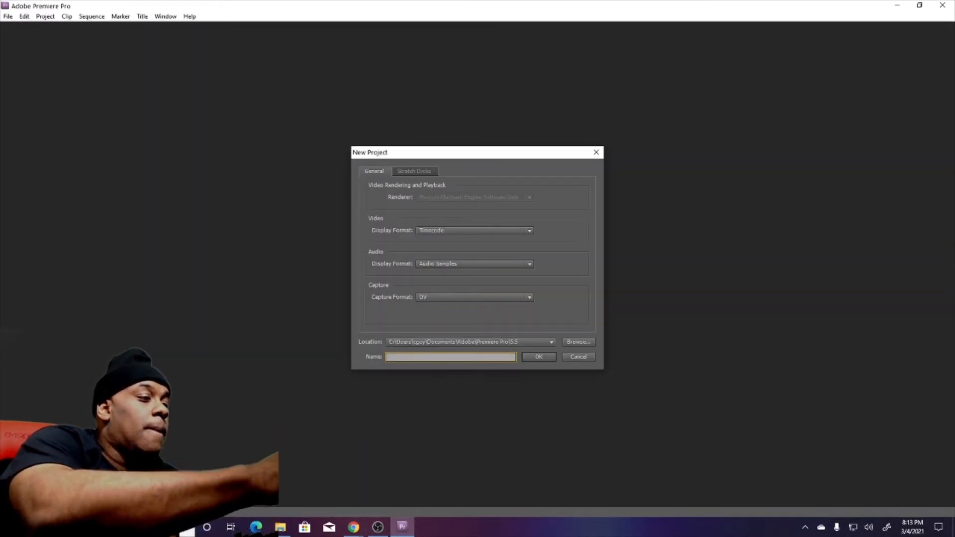
pyautogui.write('POW VIDEO')
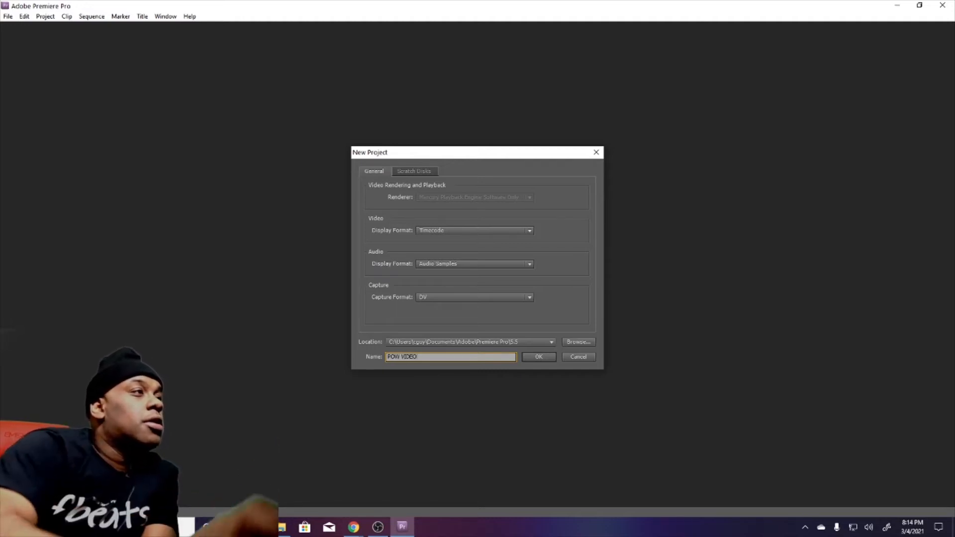
pyautogui.click(531, 356)
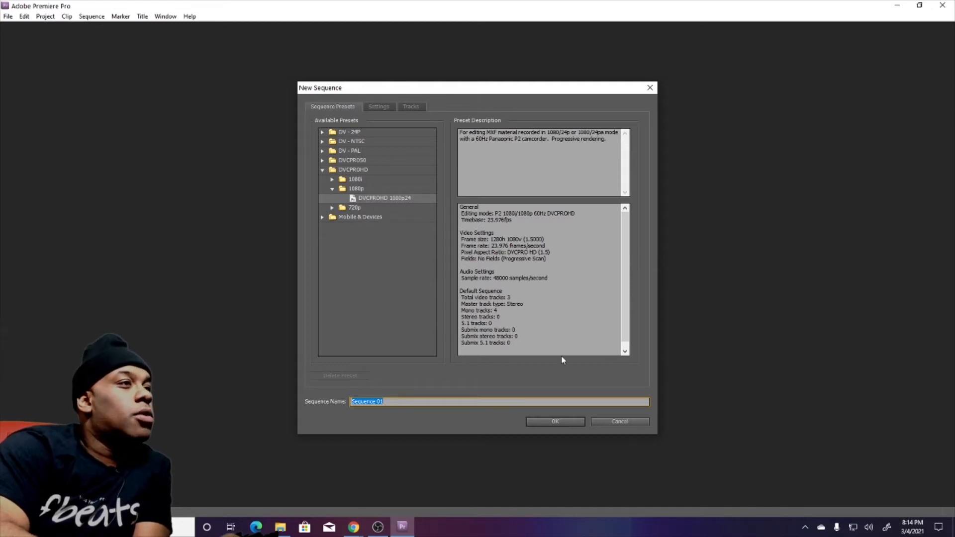
pyautogui.click(556, 421)
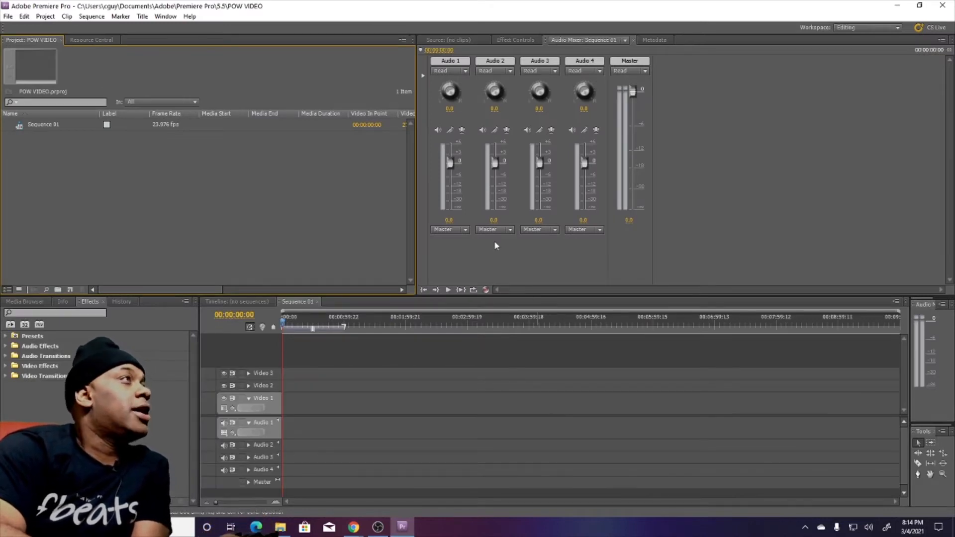
# Step: Narrow the project panel to about half its width to give the neighbouring panels more room
pyautogui.moveTo(417, 182); pyautogui.dragTo(215, 180)
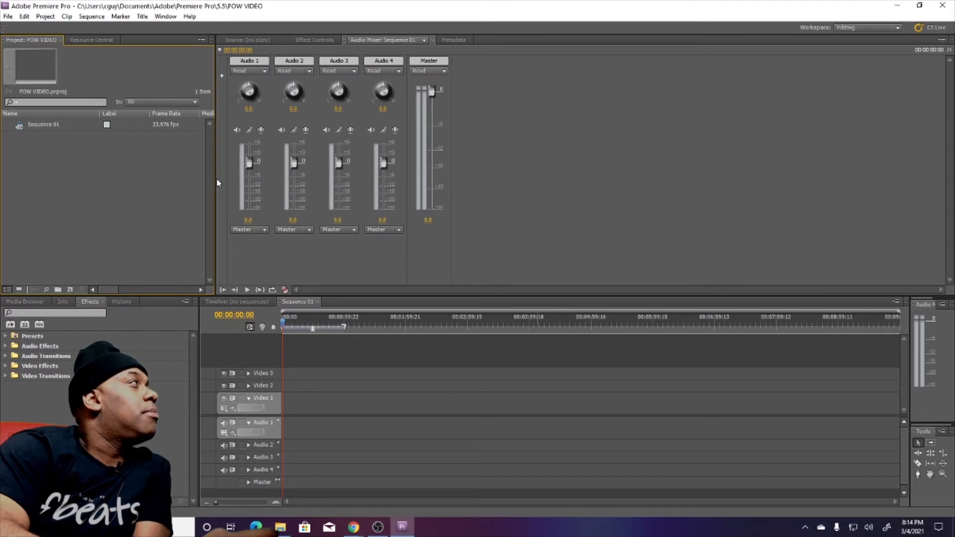
pyautogui.click(8, 17)
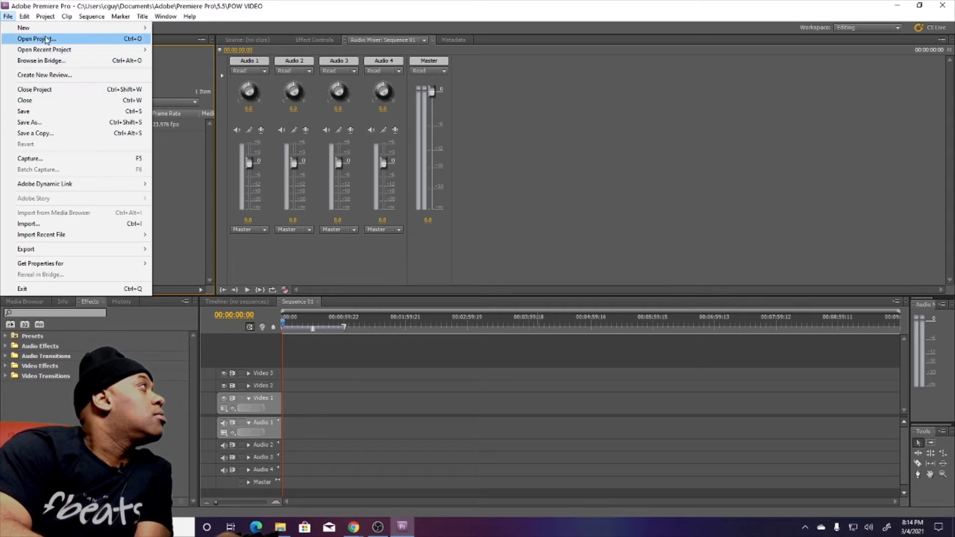
pyautogui.click(172, 144)
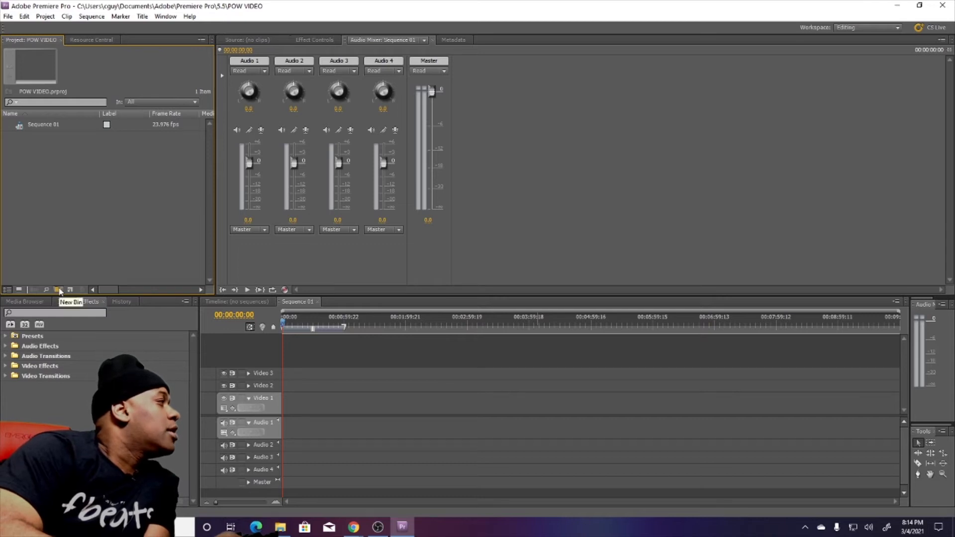
# Step: Import the 1988721-middle POW image from the Dropbox folder youtube ofyn > mc and place it at the start of Video 1
pyautogui.rightClick(49, 184)
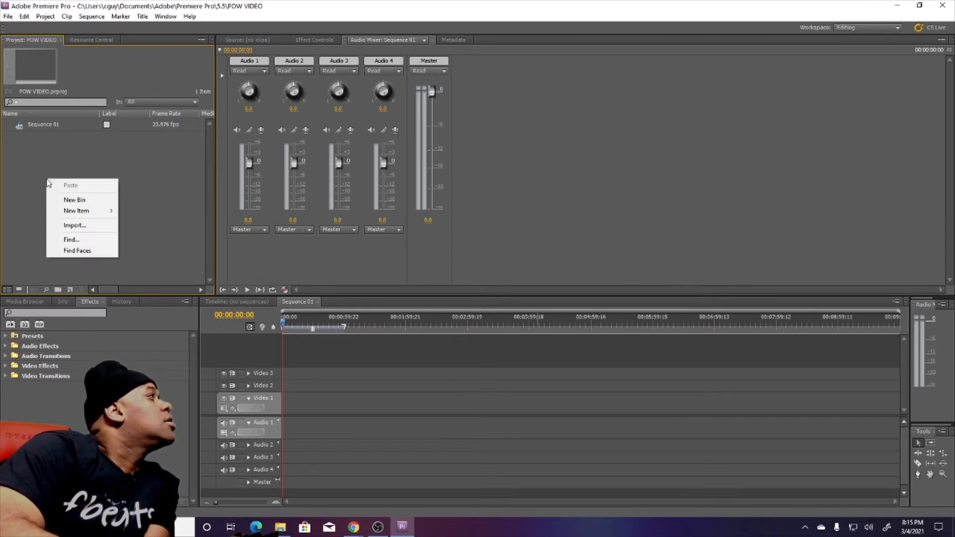
pyautogui.click(89, 227)
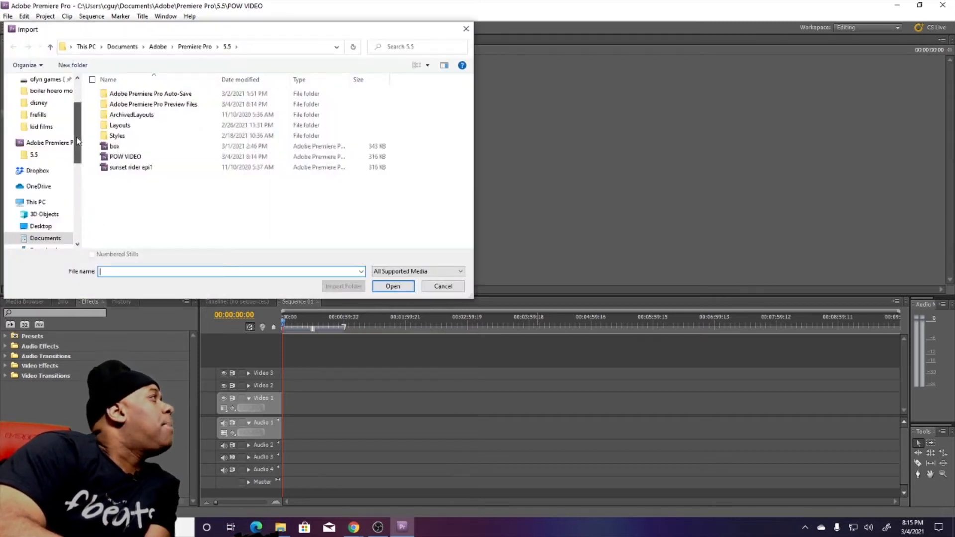
pyautogui.moveTo(77, 143); pyautogui.dragTo(77, 134)
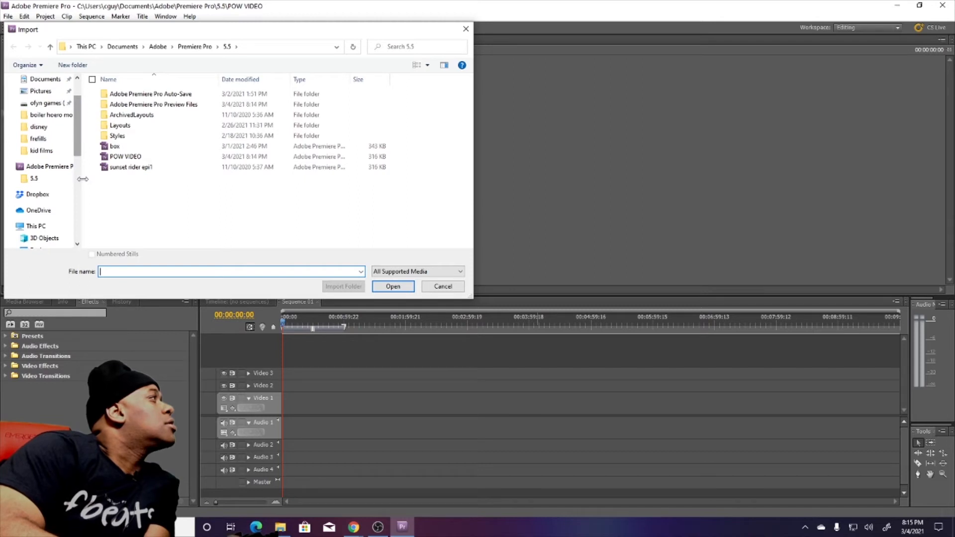
pyautogui.click(48, 195)
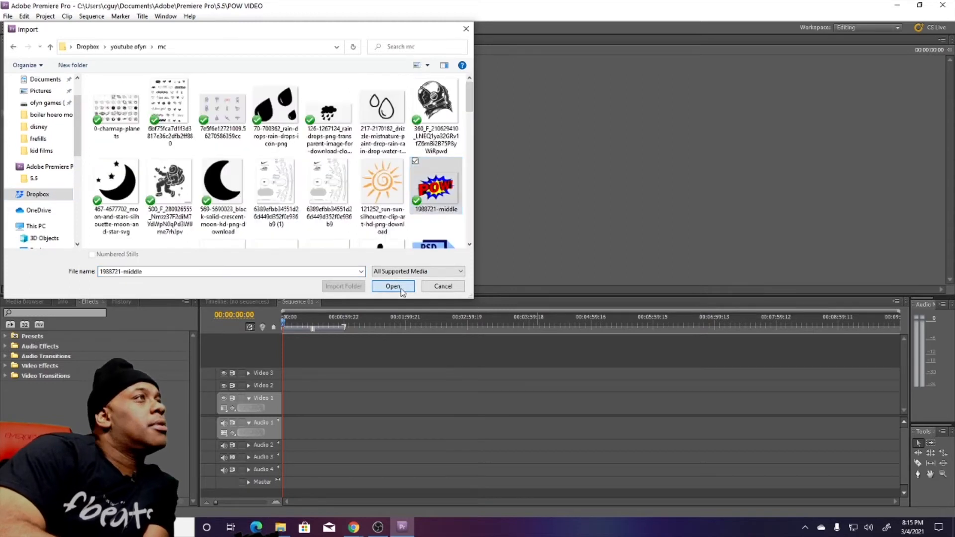
pyautogui.click(400, 288)
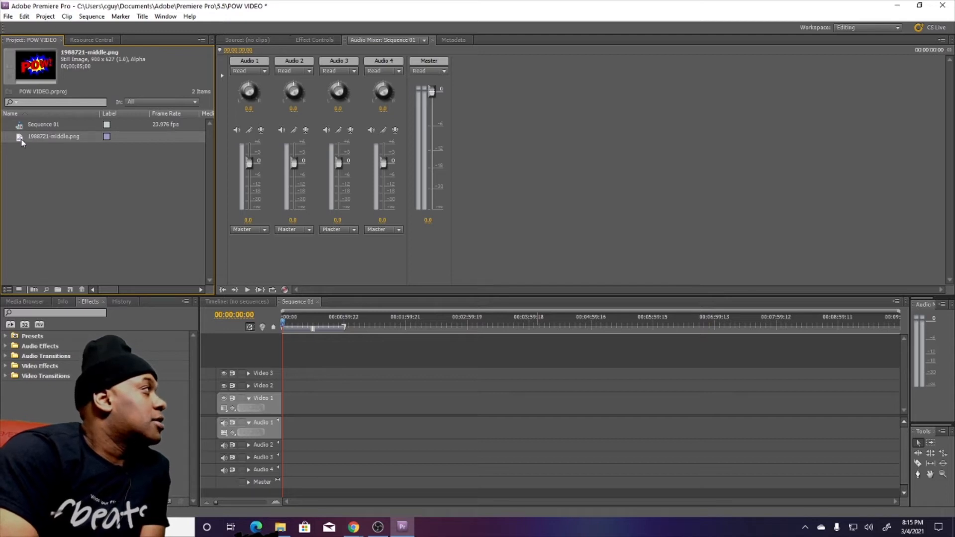
pyautogui.moveTo(21, 141); pyautogui.dragTo(283, 408)
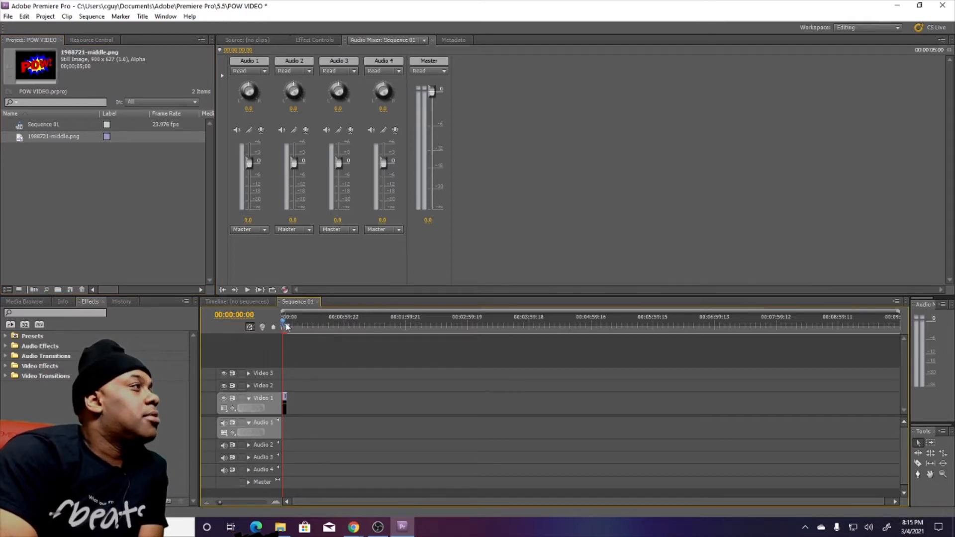
# Step: Show the Program Monitor and widen it slightly for previewing the sequence
pyautogui.click(165, 17)
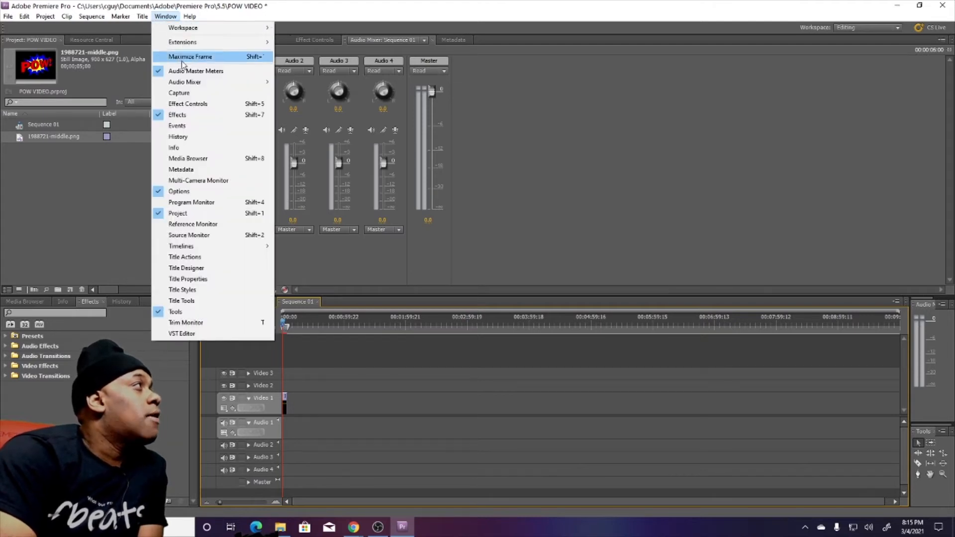
pyautogui.click(215, 203)
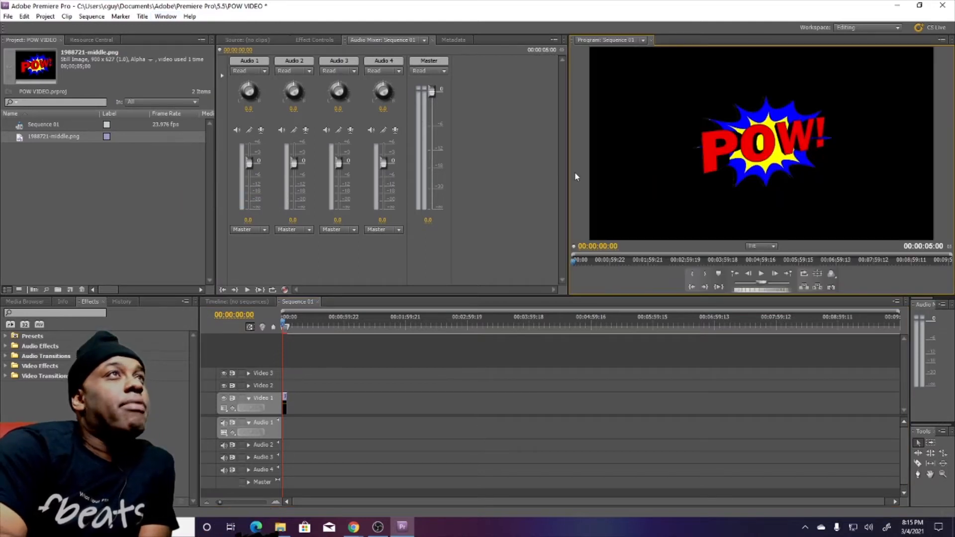
pyautogui.moveTo(569, 173); pyautogui.dragTo(524, 173)
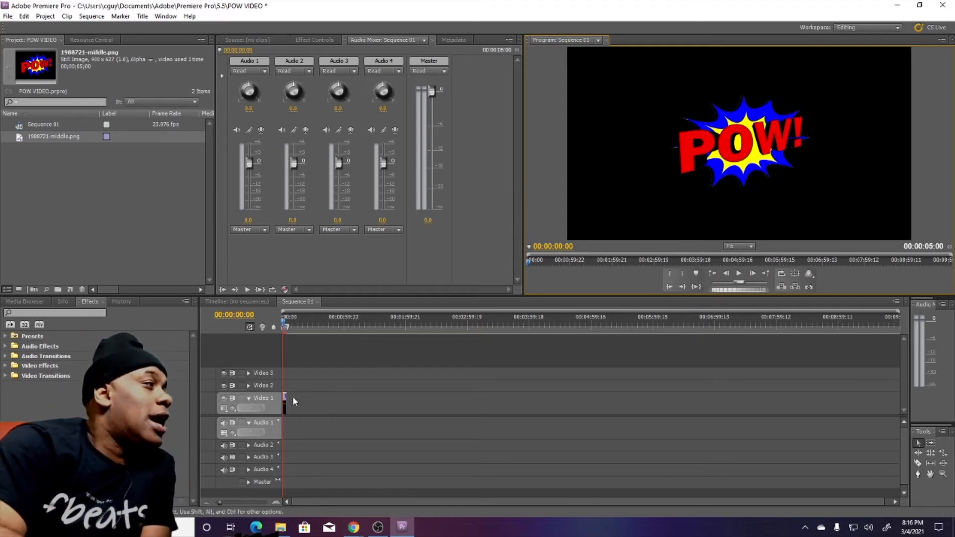
# Step: Extend the POW image clip on Video 1 to about 45 seconds
pyautogui.moveTo(285, 403); pyautogui.dragTo(326, 406)
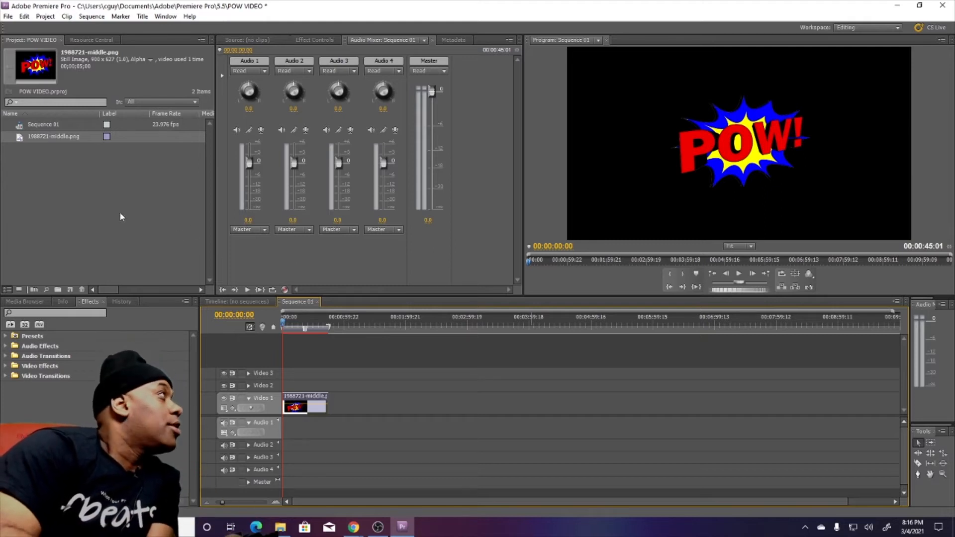
# Step: Create a bright green color matte at the default video settings and name it GREEN SCREEN
pyautogui.click(70, 290)
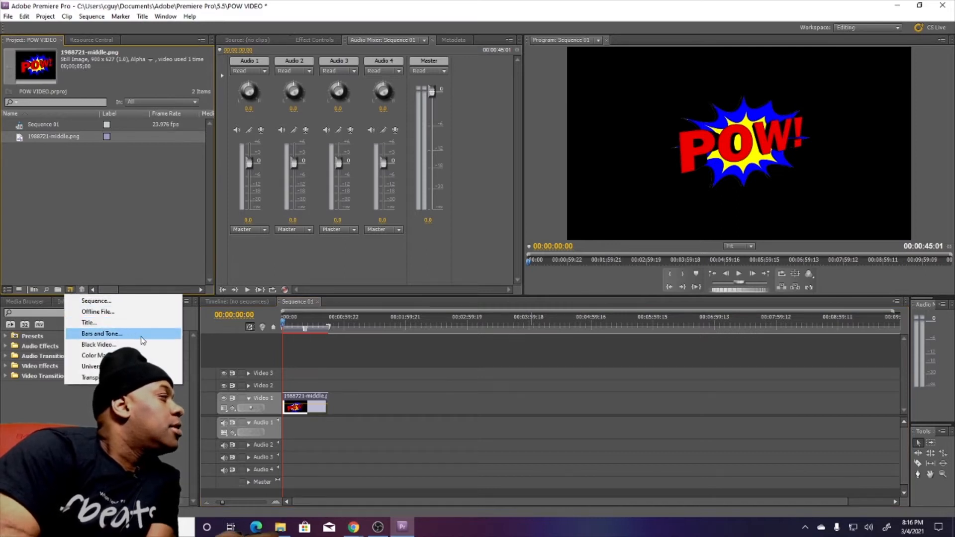
pyautogui.click(138, 356)
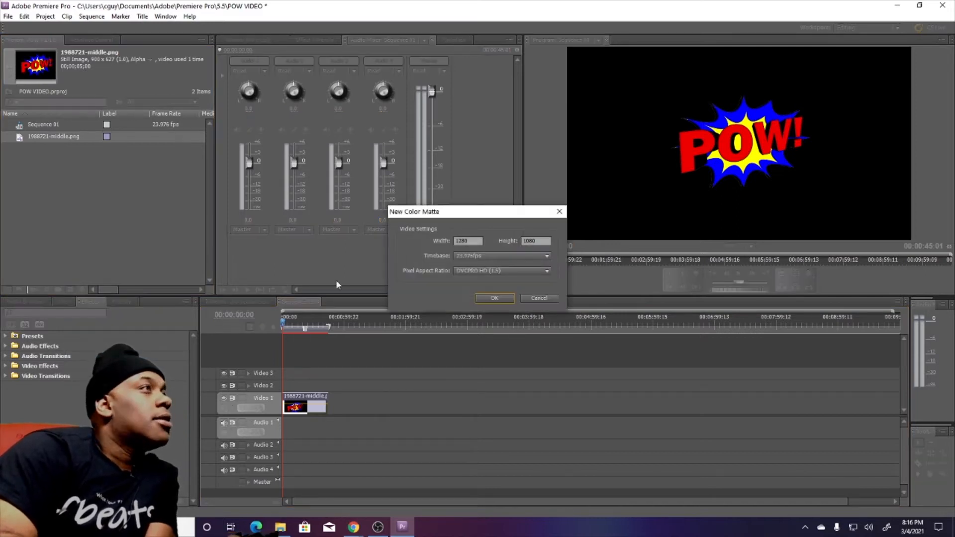
pyautogui.click(485, 298)
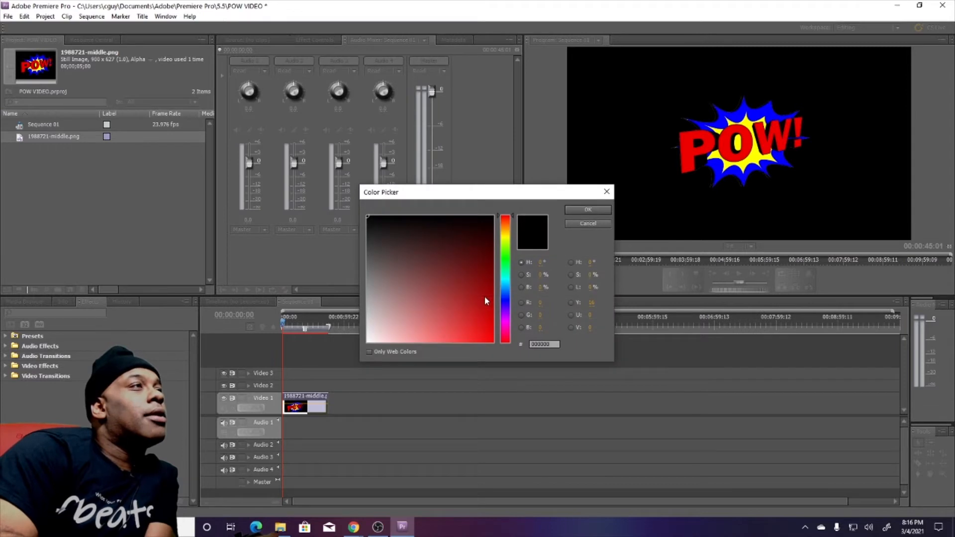
pyautogui.click(505, 262)
pyautogui.click(482, 329)
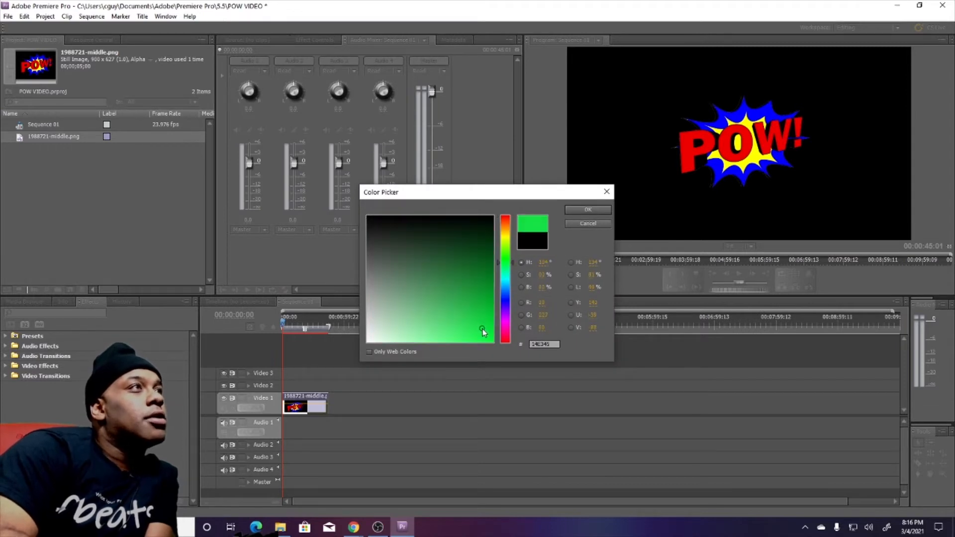
pyautogui.click(577, 209)
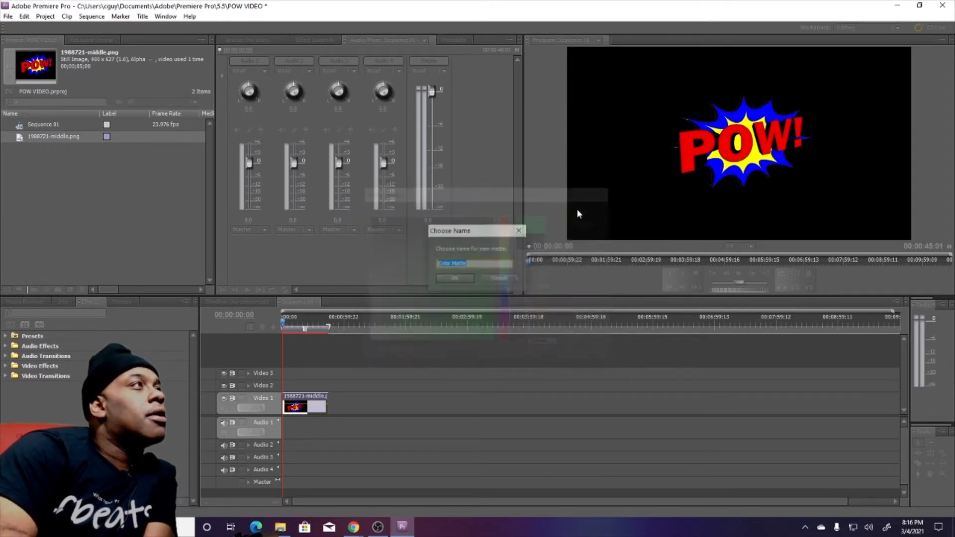
pyautogui.write('GR')
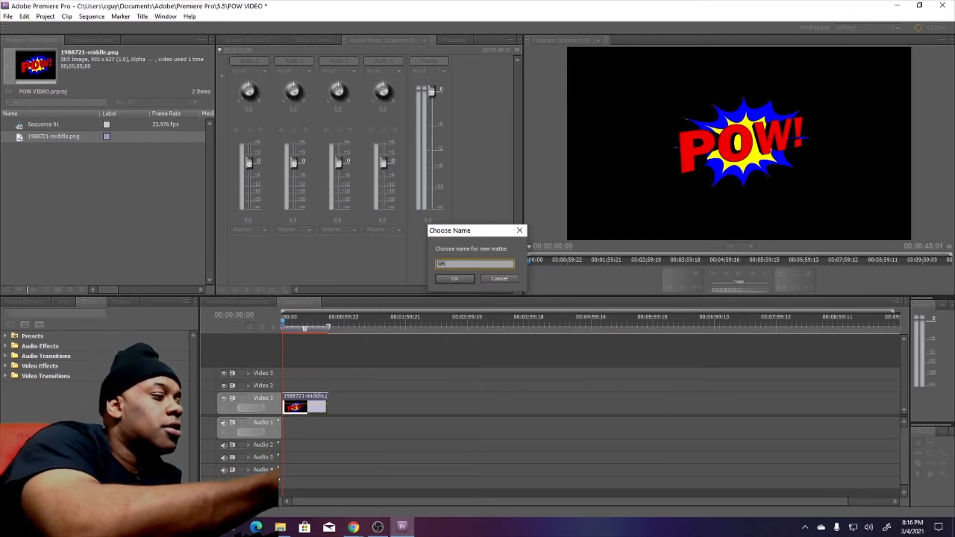
pyautogui.write('EEN SC')
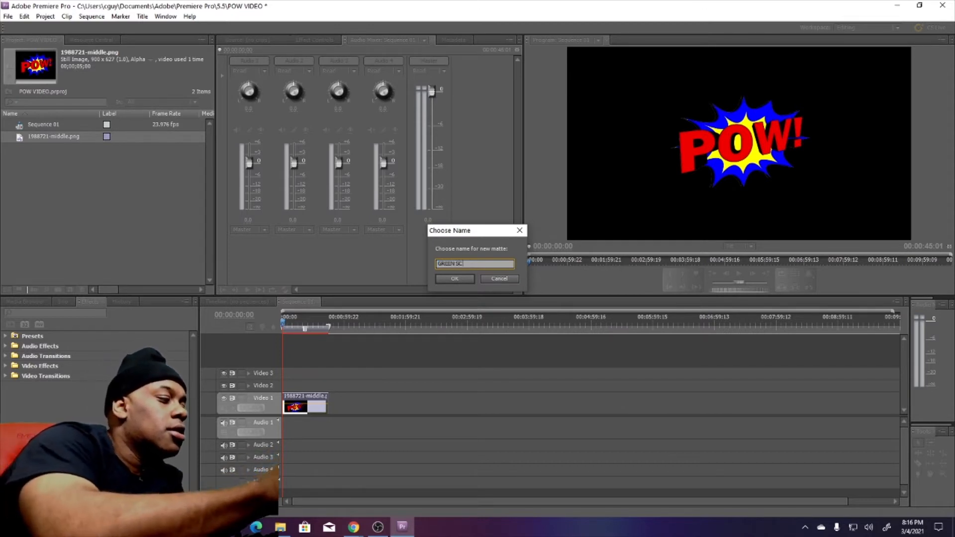
pyautogui.write('REEN')
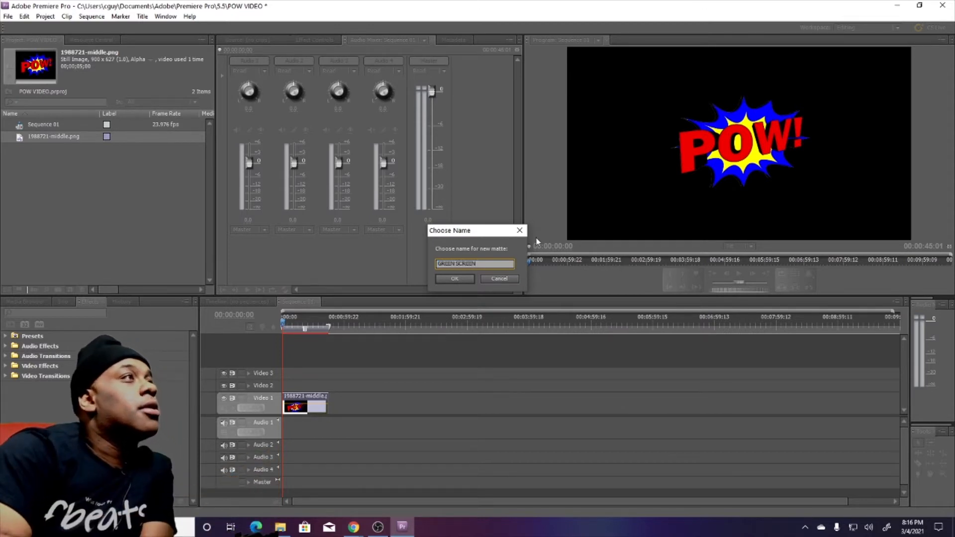
pyautogui.click(470, 277)
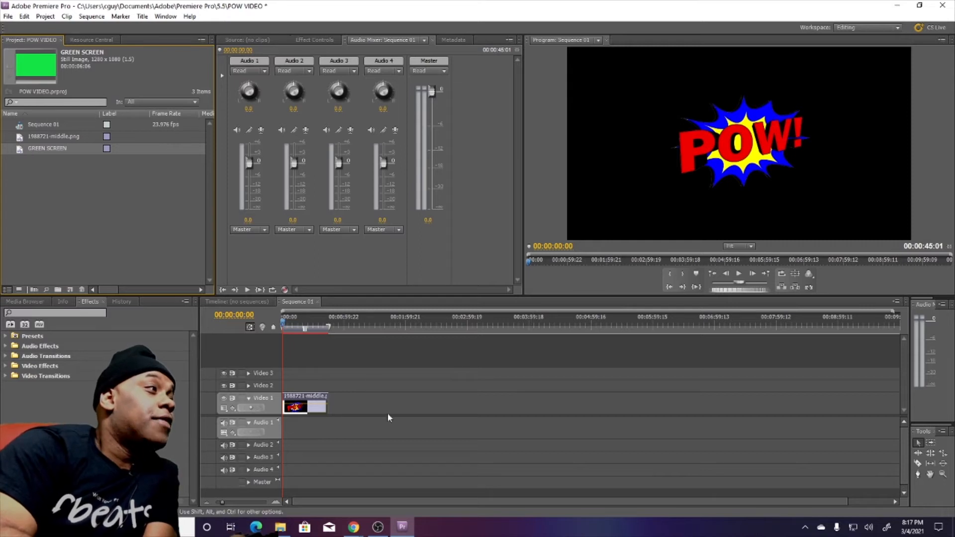
# Step: Move the POW clip up to Video 2 and lay the GREEN SCREEN matte beneath it on Video 1, extended to the same length
pyautogui.moveTo(304, 402); pyautogui.dragTo(302, 390)
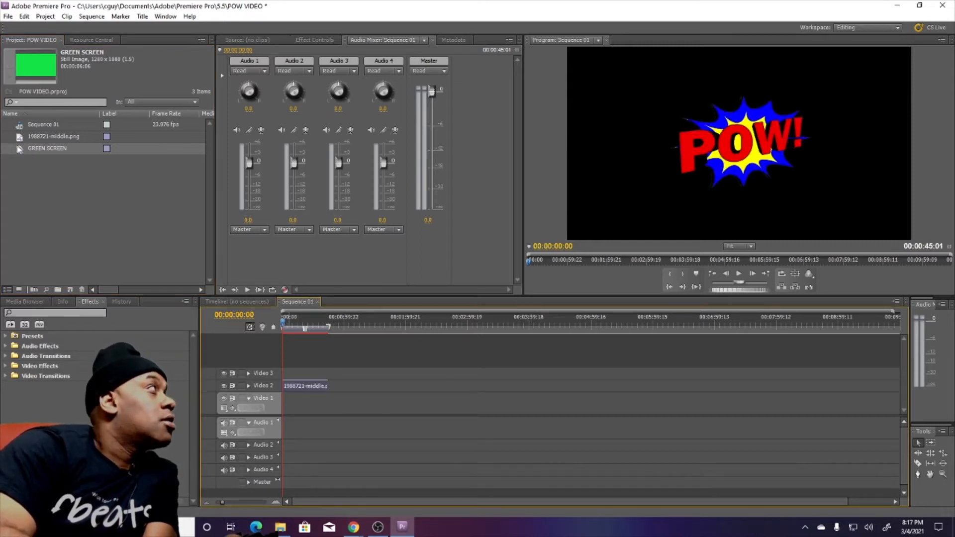
pyautogui.moveTo(19, 149); pyautogui.dragTo(281, 414)
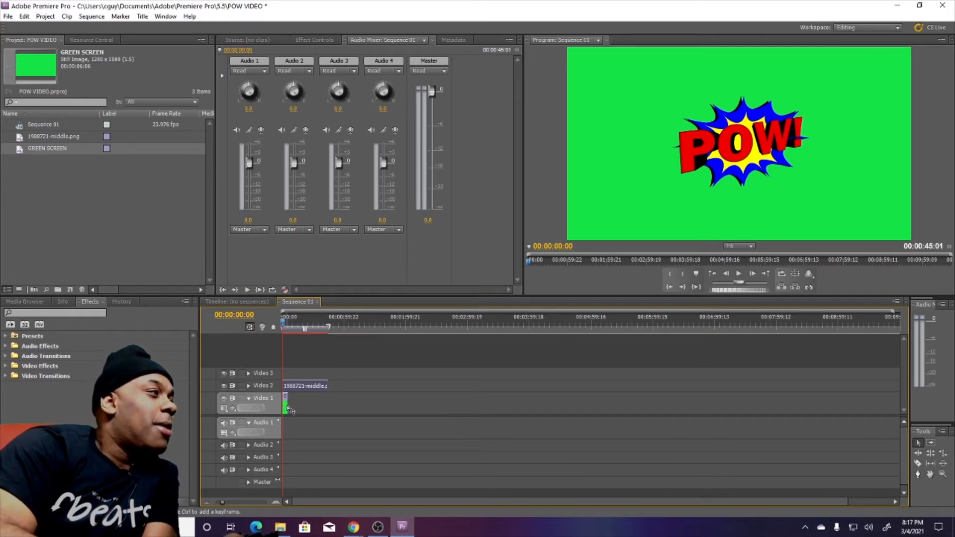
pyautogui.moveTo(289, 401); pyautogui.dragTo(325, 401)
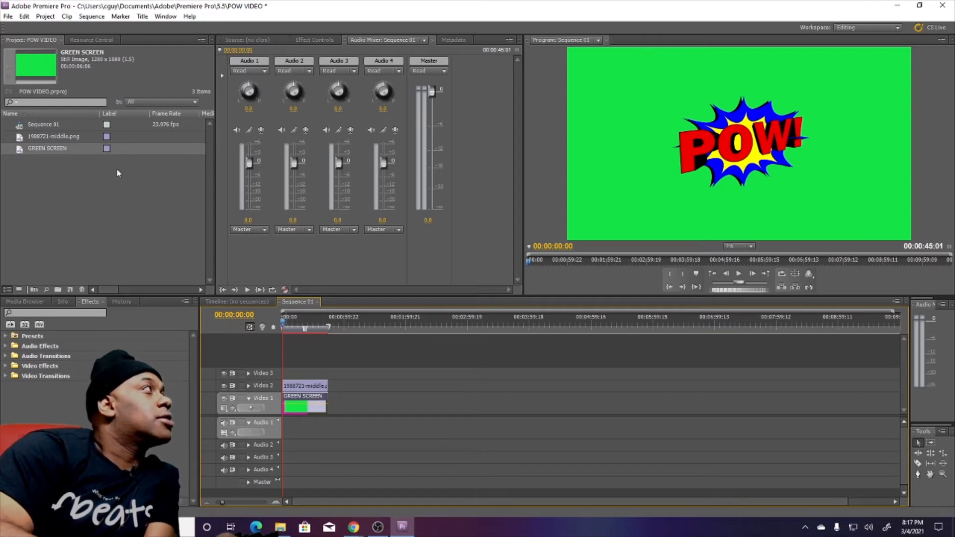
# Step: Show the POW clip's effect settings, expand its Motion properties and set Scale to 0
pyautogui.click(306, 388)
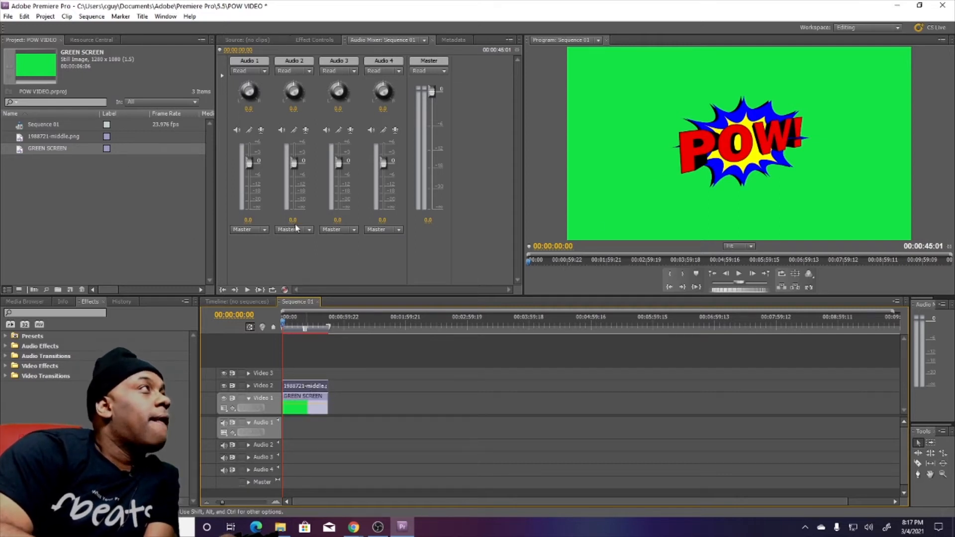
pyautogui.click(303, 40)
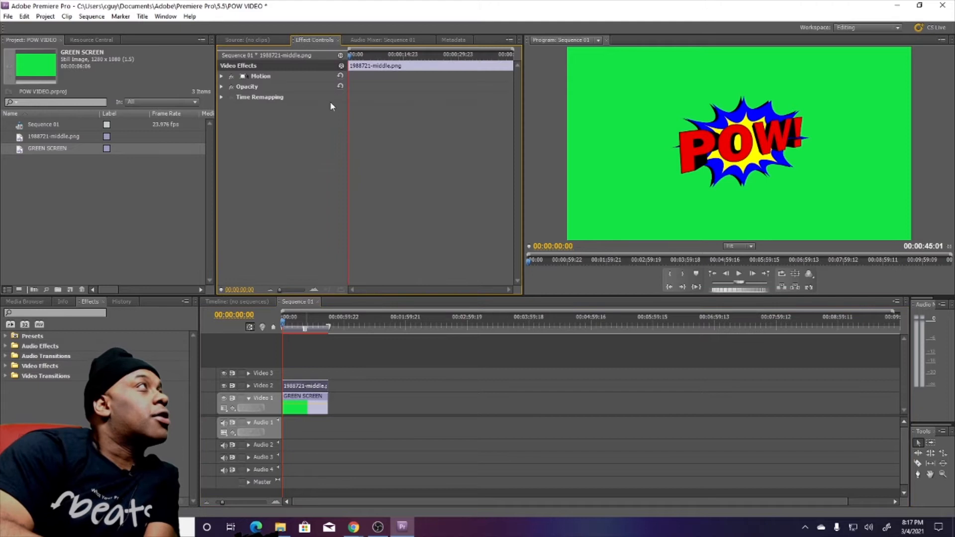
pyautogui.click(221, 77)
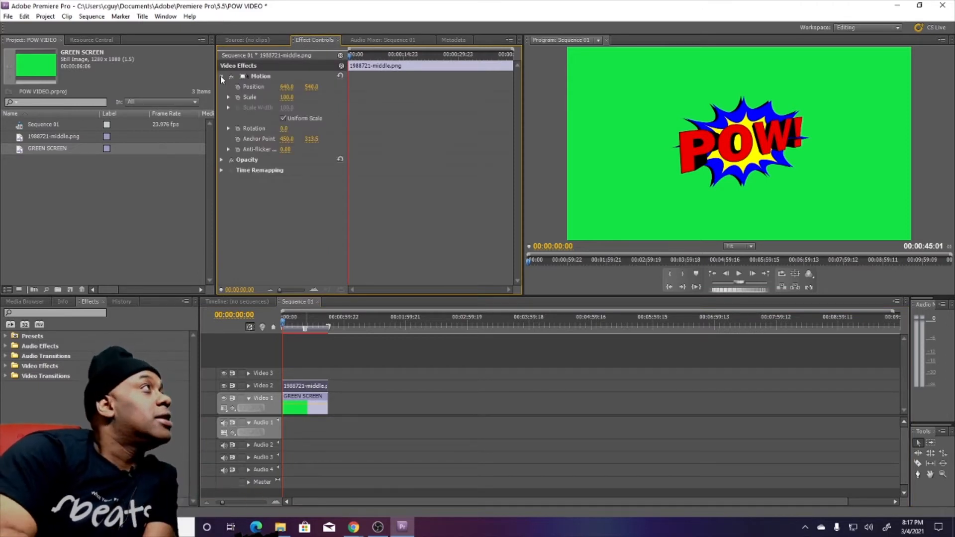
pyautogui.click(287, 97)
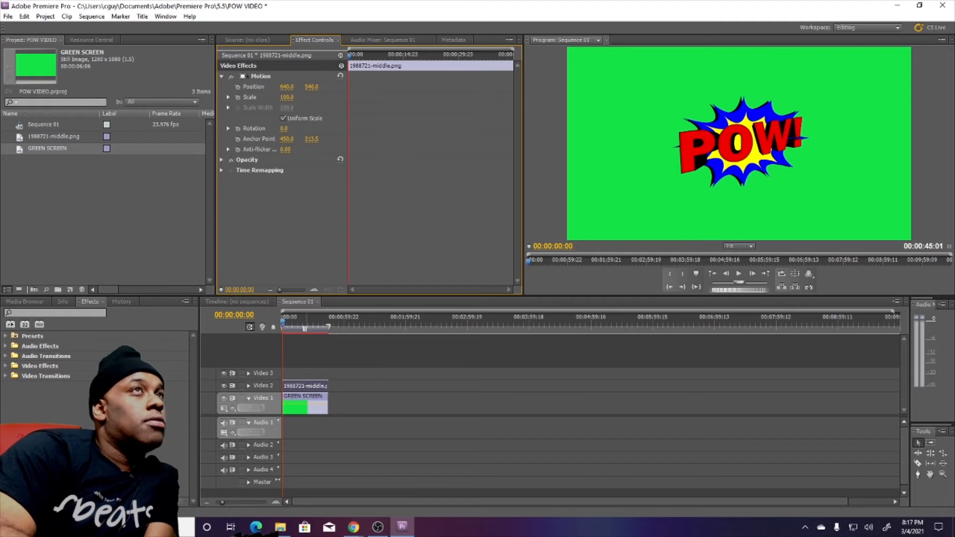
pyautogui.click(310, 106)
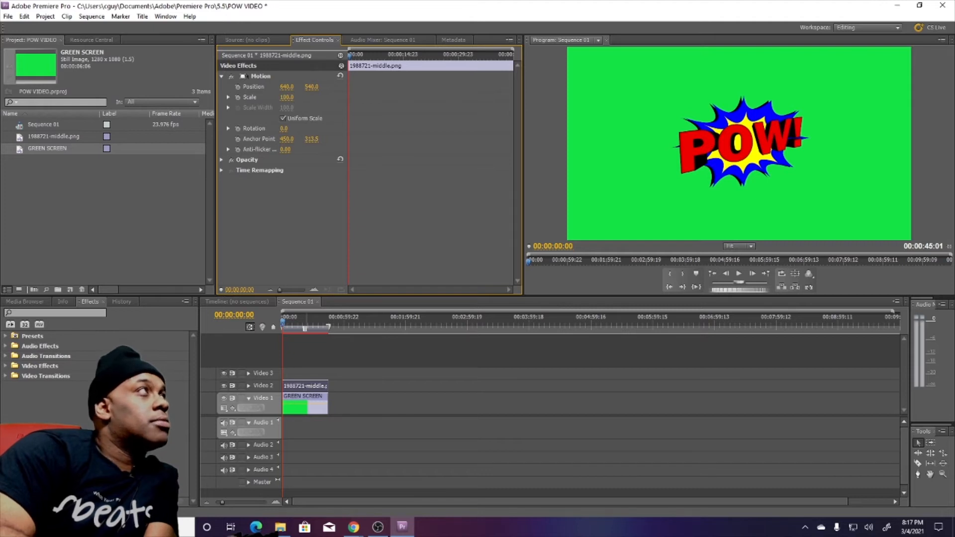
pyautogui.moveTo(287, 97); pyautogui.dragTo(243, 97)
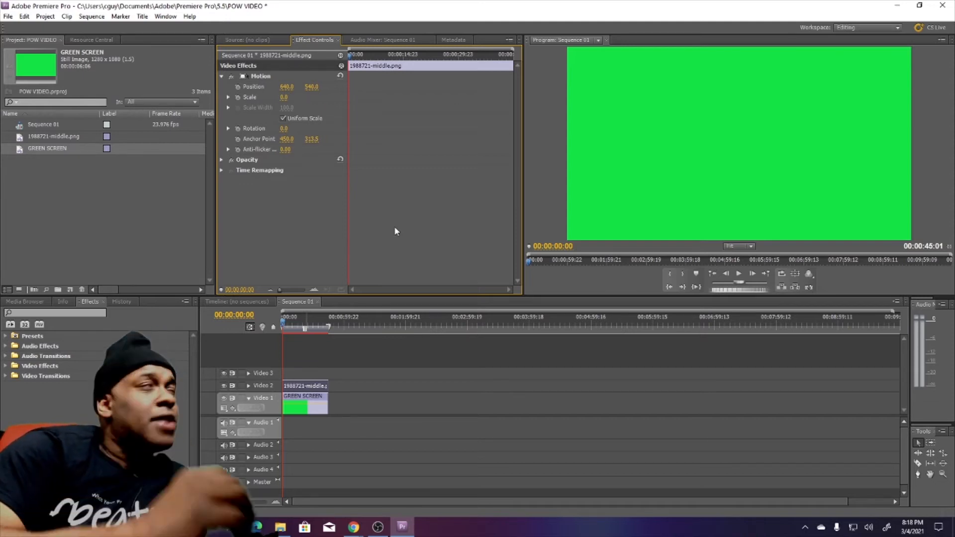
# Step: Try to animate the POW image's growth with Position keyframes at the start and at 00:00:03:09, and remove those keyframes
pyautogui.click(237, 85)
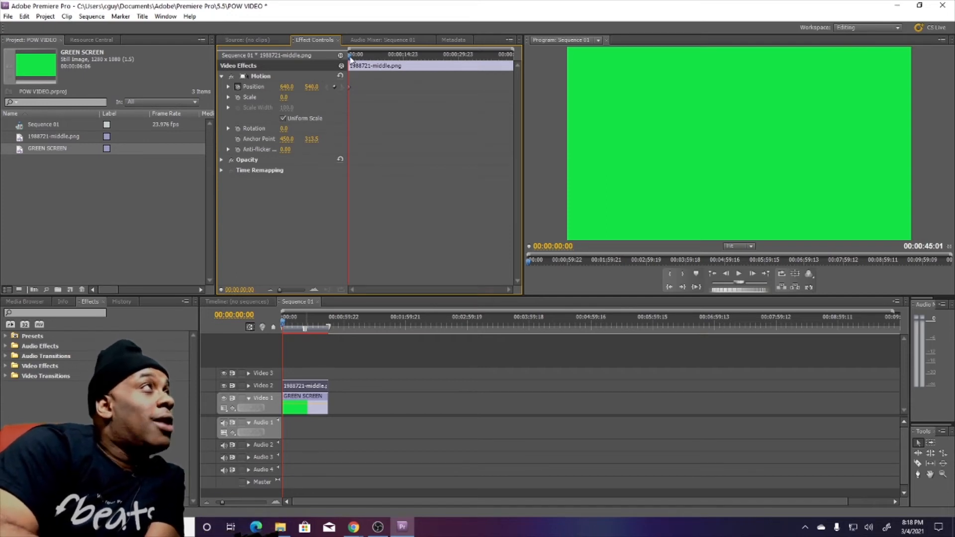
pyautogui.moveTo(350, 59); pyautogui.dragTo(362, 59)
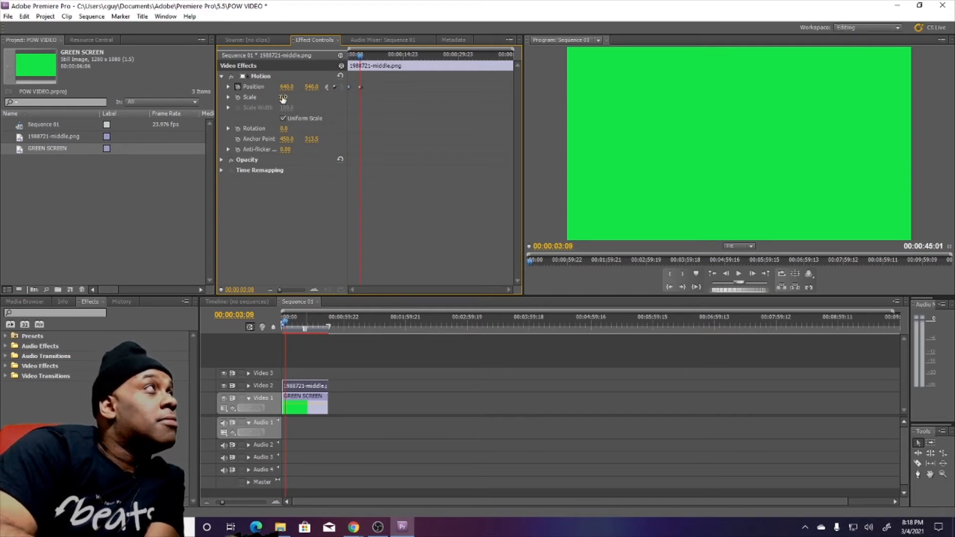
pyautogui.moveTo(283, 97); pyautogui.dragTo(320, 97)
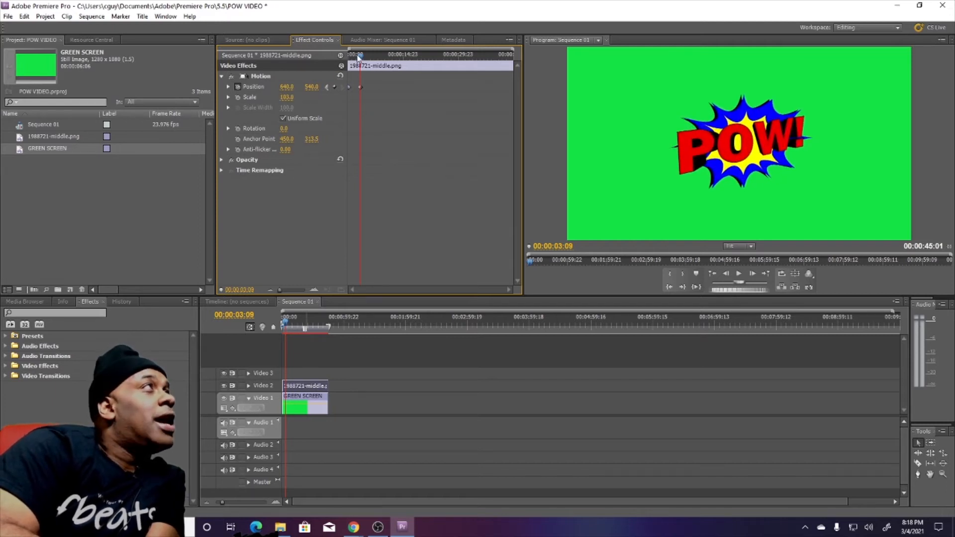
pyautogui.moveTo(359, 55); pyautogui.dragTo(343, 58)
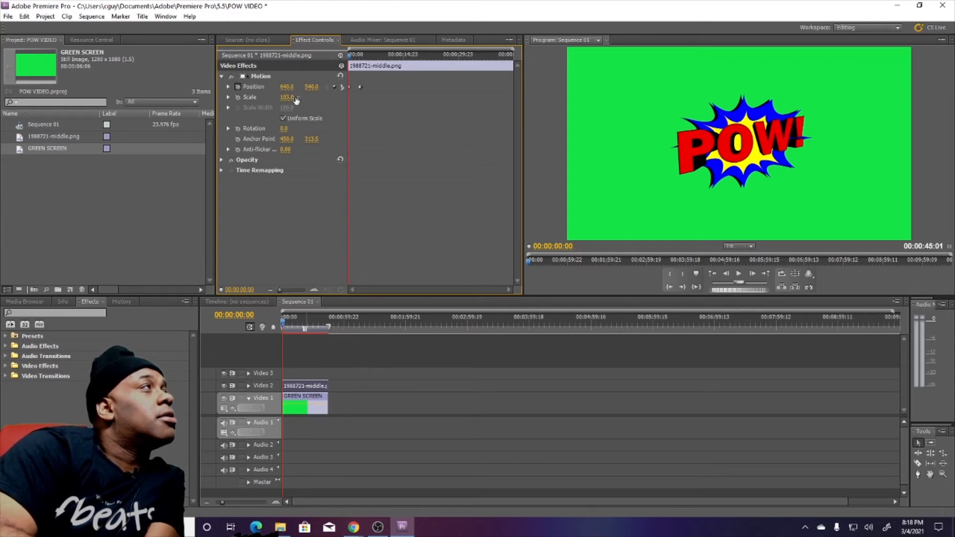
pyautogui.moveTo(286, 98); pyautogui.dragTo(236, 98)
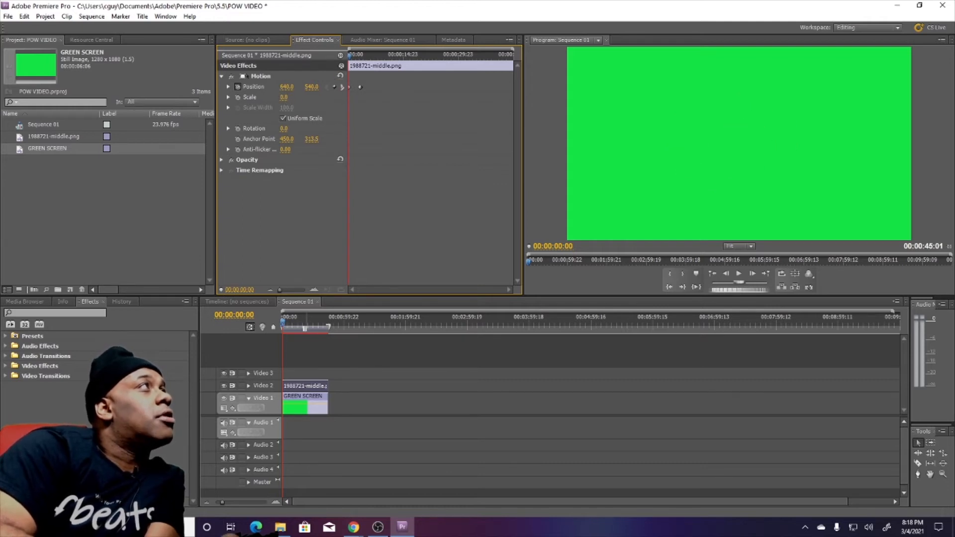
pyautogui.moveTo(351, 59)
pyautogui.mouseDown()
pyautogui.moveTo(364, 61)
pyautogui.moveTo(347, 67)
pyautogui.mouseUp()
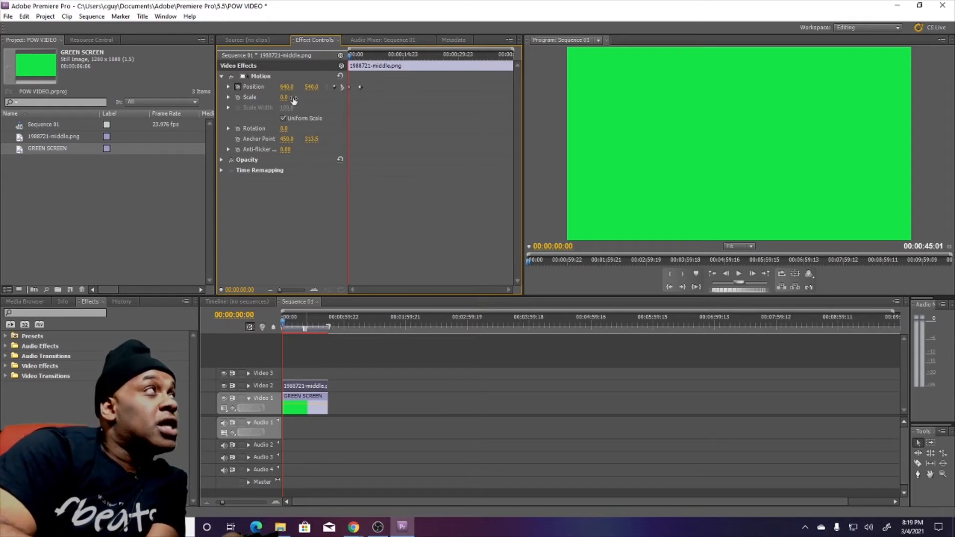
pyautogui.click(237, 87)
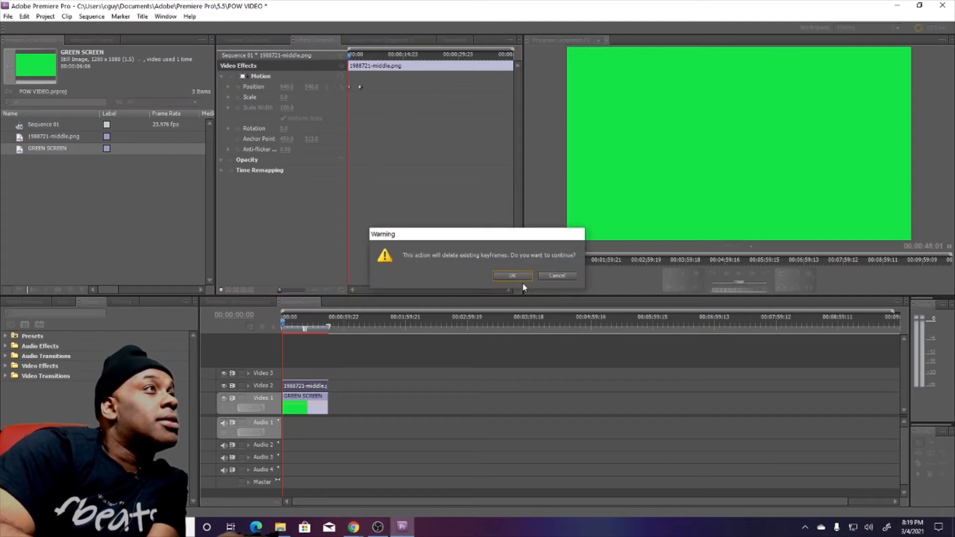
pyautogui.click(519, 276)
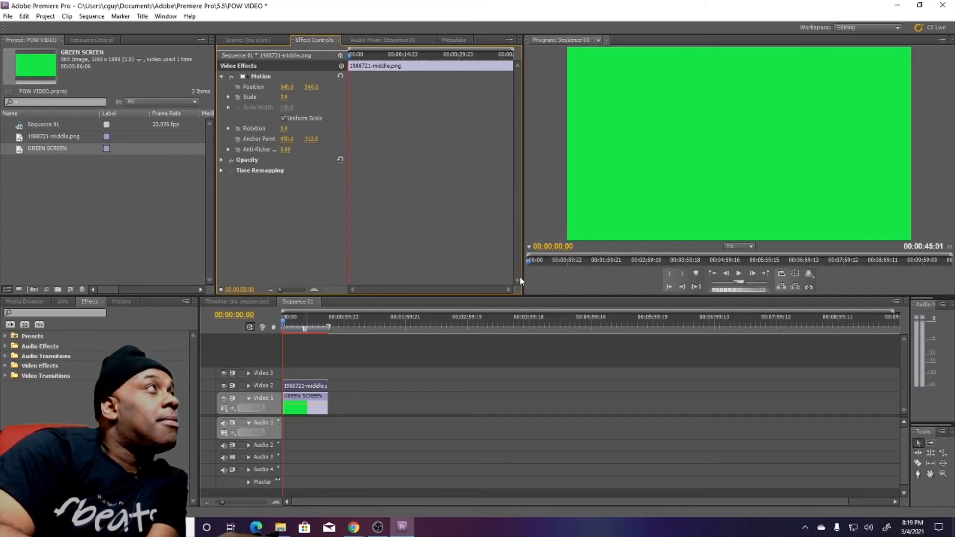
# Step: Animate the POW clip's Scale with keyframes from 0 at the start to 116 at 00:00:03:12
pyautogui.click(238, 97)
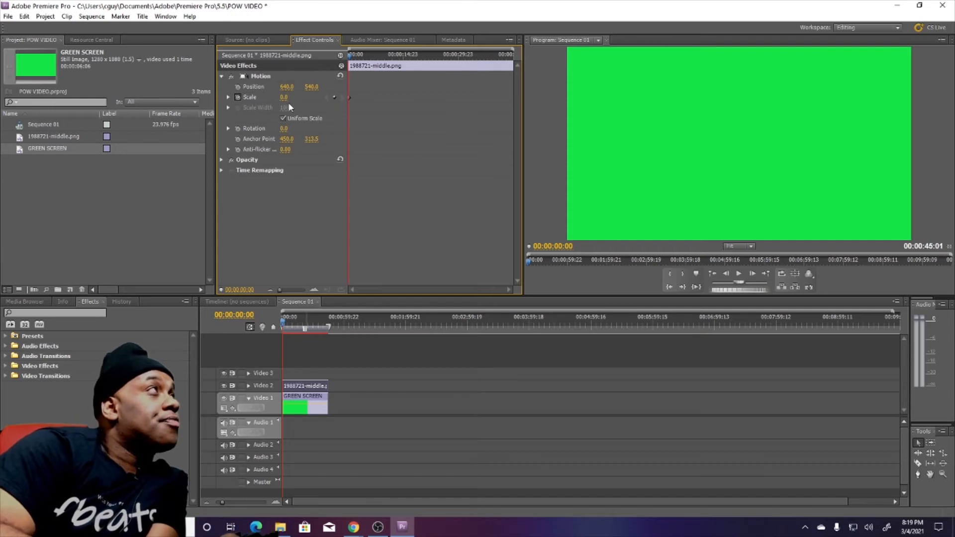
pyautogui.moveTo(349, 58); pyautogui.dragTo(361, 56)
pyautogui.moveTo(286, 99); pyautogui.dragTo(326, 99)
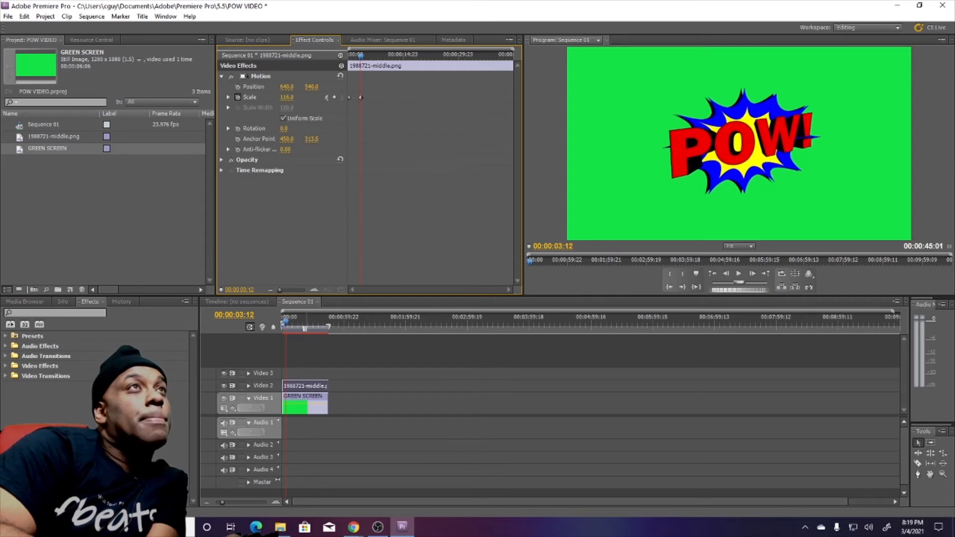
# Step: Play back the growth animation and shift the second Scale keyframe closer to the start for a faster pop
pyautogui.moveTo(361, 56); pyautogui.dragTo(347, 59)
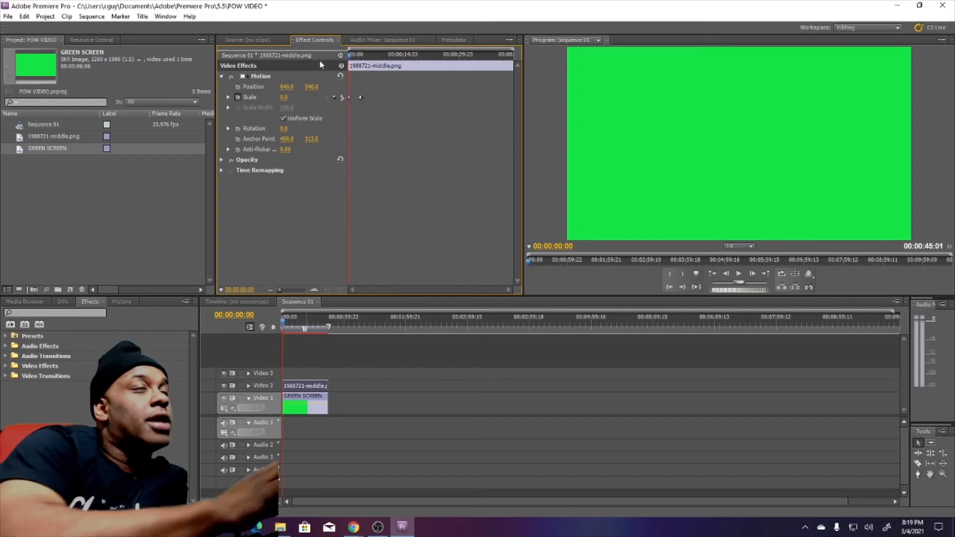
pyautogui.press('space')
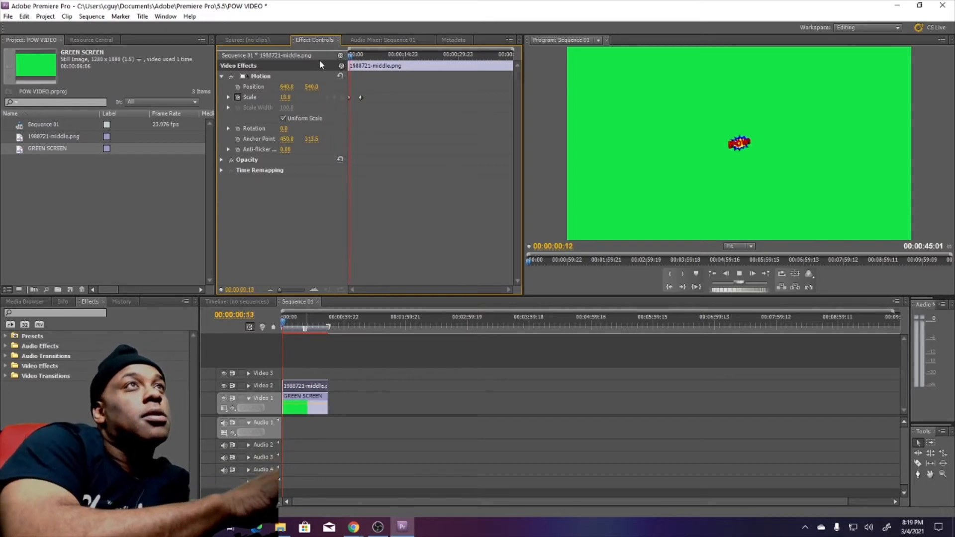
pyautogui.press('space')
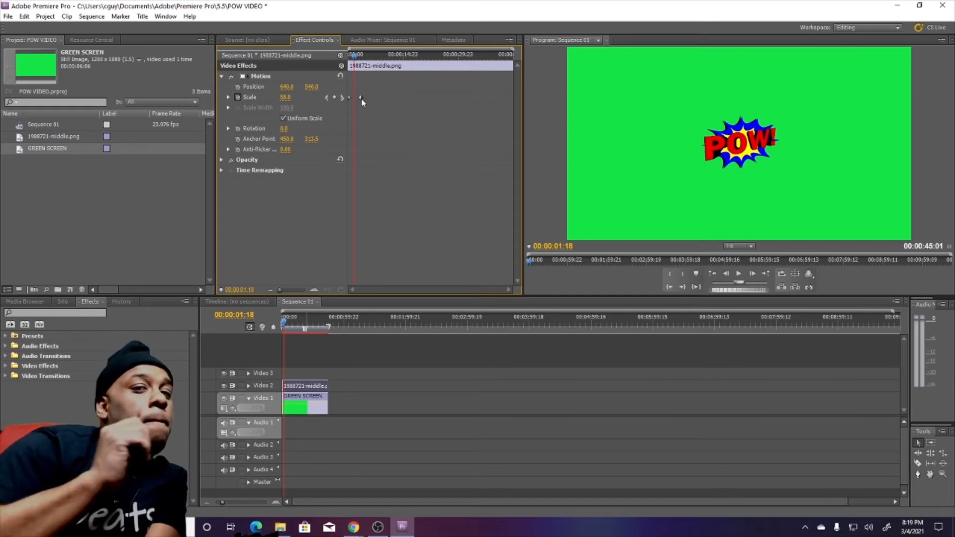
pyautogui.moveTo(361, 98); pyautogui.dragTo(354, 102)
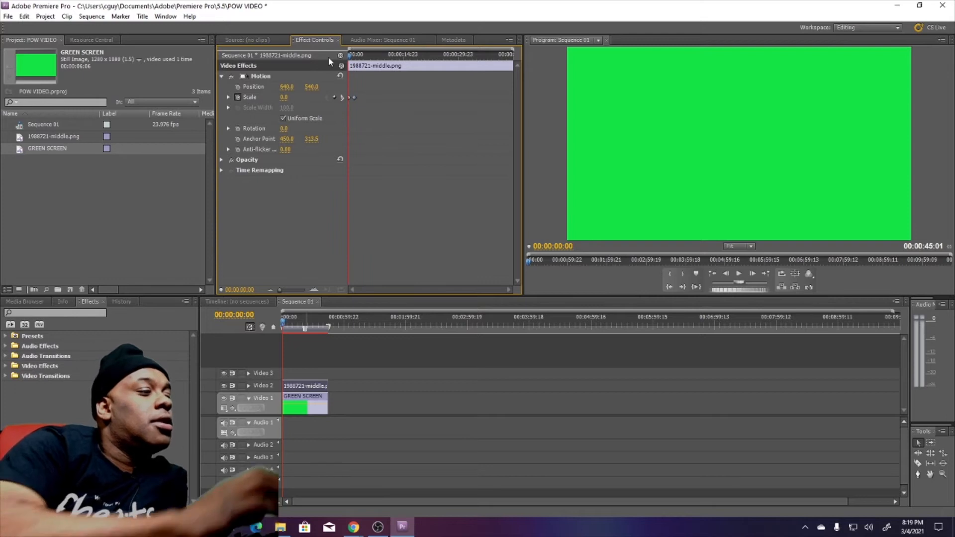
pyautogui.press('space')
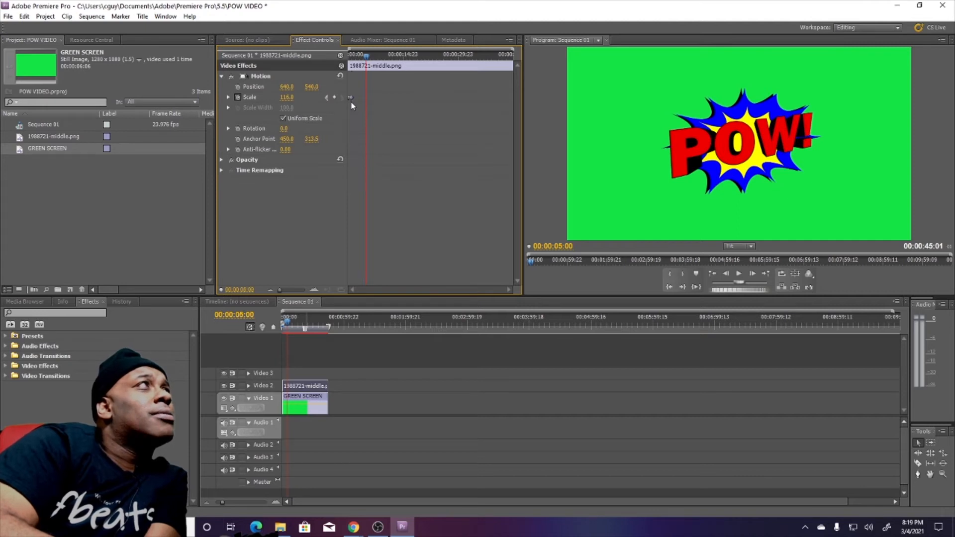
pyautogui.press('space')
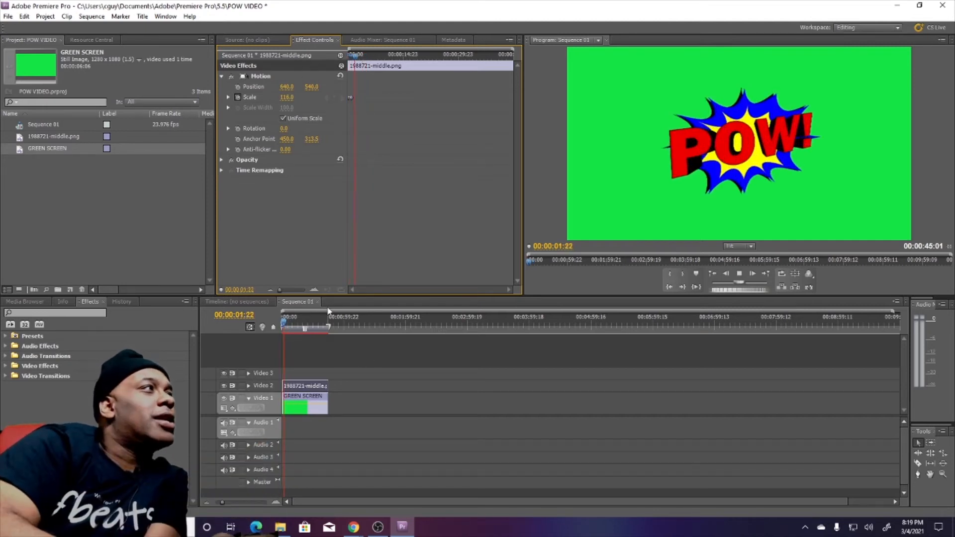
# Step: Fine-tune the second Scale keyframe to less than half a second after the start and preview the POW pop
pyautogui.moveTo(279, 290); pyautogui.dragTo(298, 291)
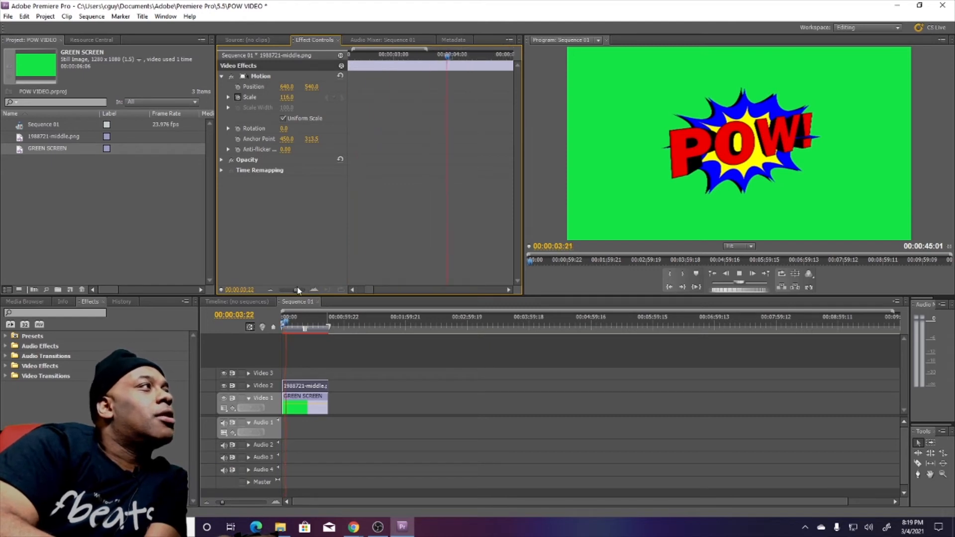
pyautogui.click(270, 289)
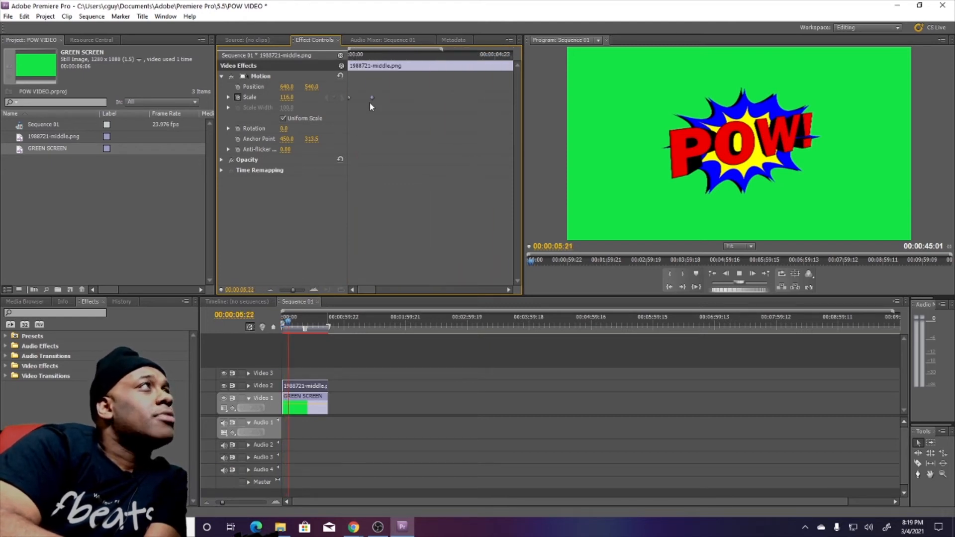
pyautogui.moveTo(372, 99); pyautogui.dragTo(358, 101)
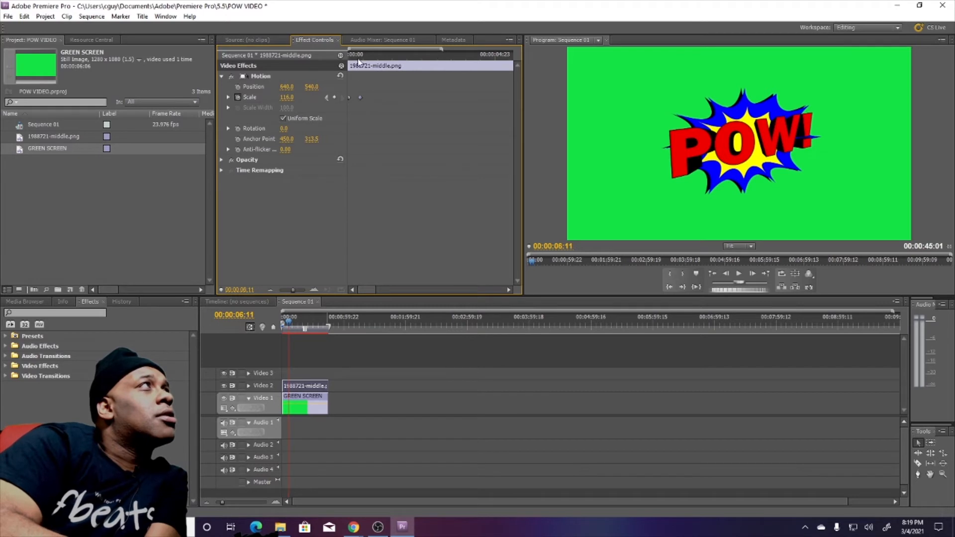
pyautogui.press('Home')
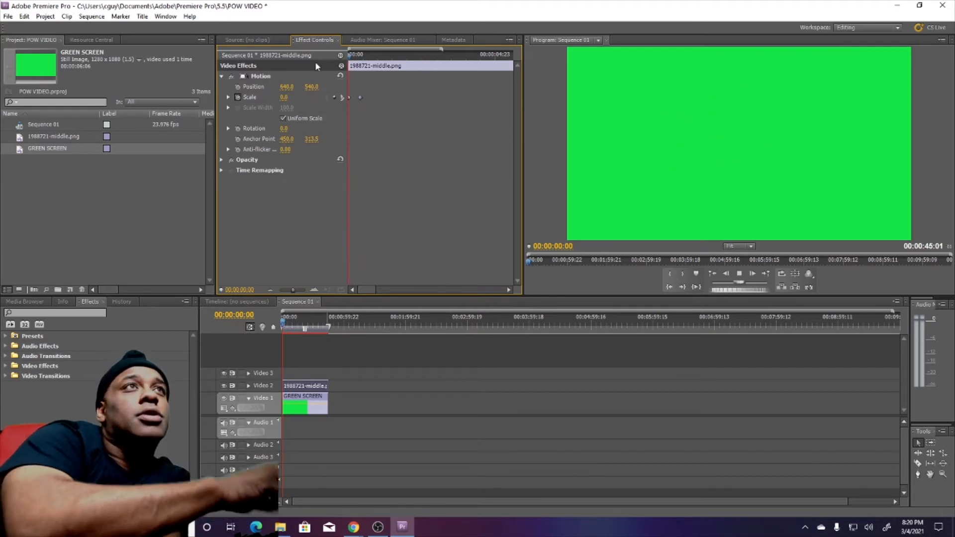
pyautogui.press('space')
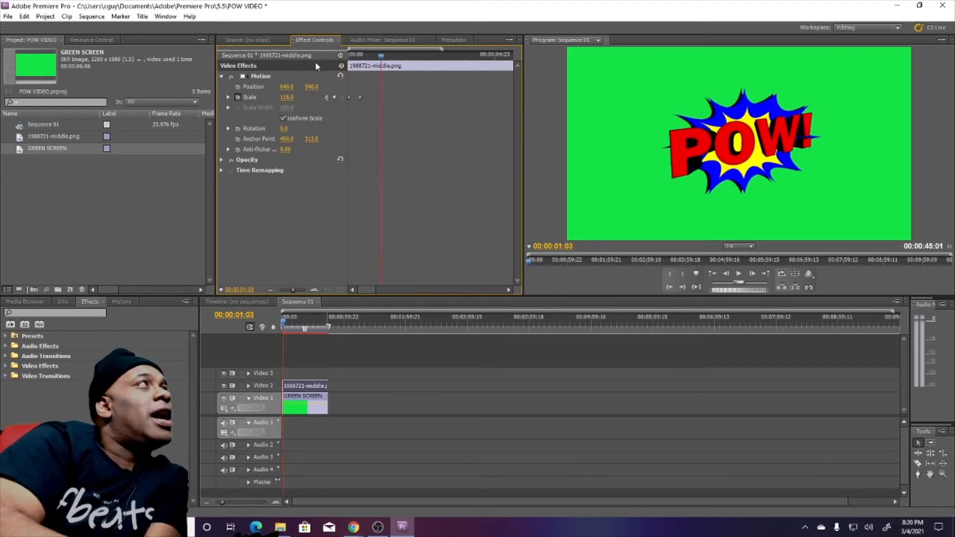
# Step: Pull the second Scale keyframe to only a few frames after the start and replay from the beginning
pyautogui.moveTo(361, 98); pyautogui.dragTo(353, 98)
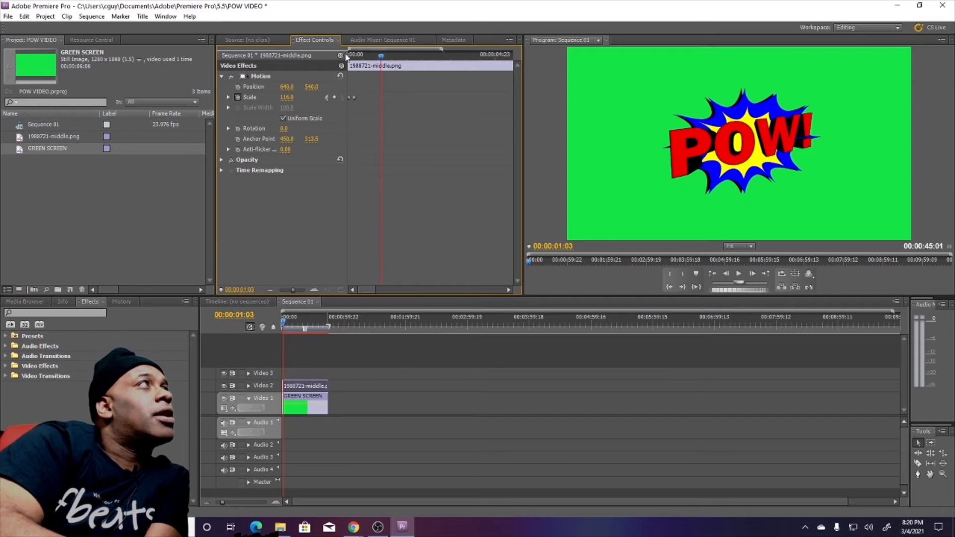
pyautogui.moveTo(349, 56); pyautogui.dragTo(316, 53)
pyautogui.press('space')
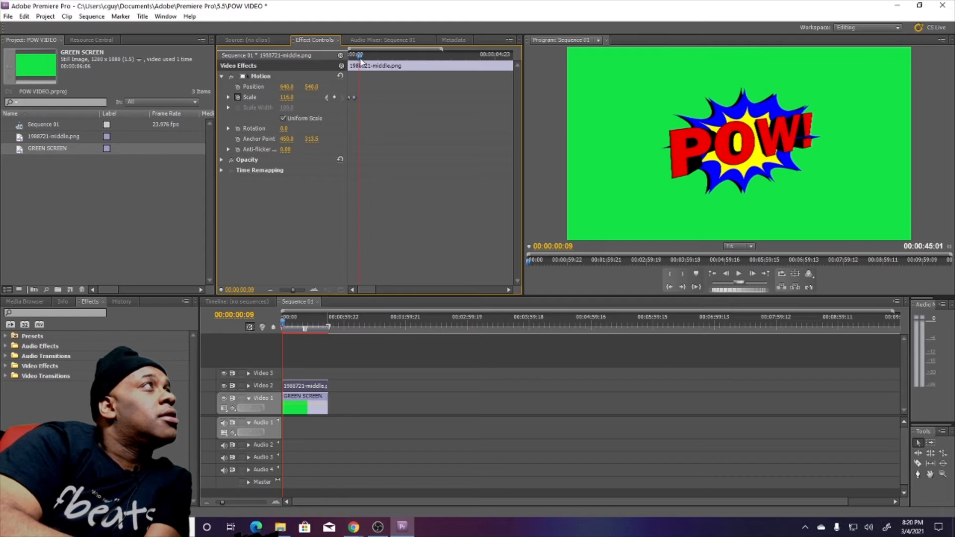
# Step: Add a Scale keyframe holding 116 at 00:00:00:09, and set Scale to 0 at 00:00:00:13
pyautogui.click(334, 98)
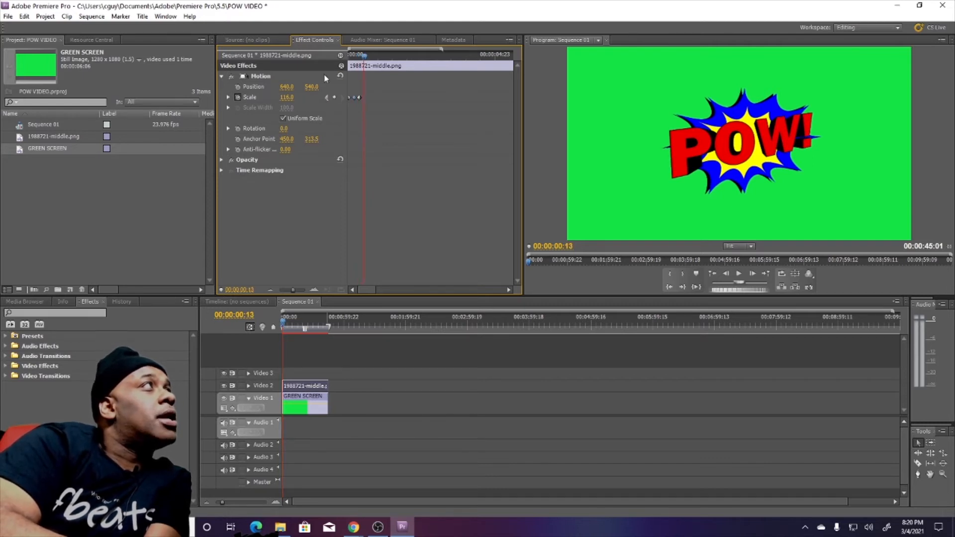
pyautogui.moveTo(286, 98); pyautogui.dragTo(229, 97)
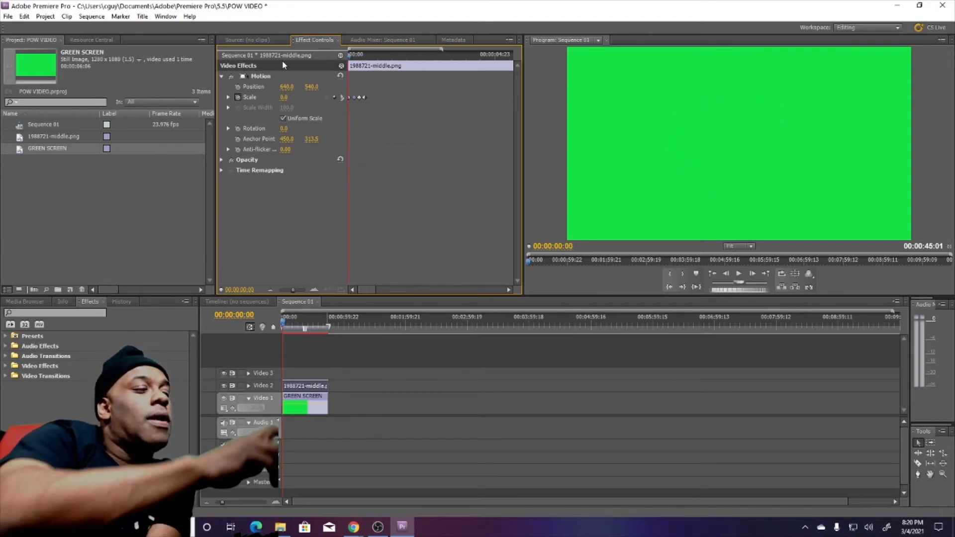
# Step: Play the POW pop-in and pop-out animation from the start of the sequence twice
pyautogui.press('space')
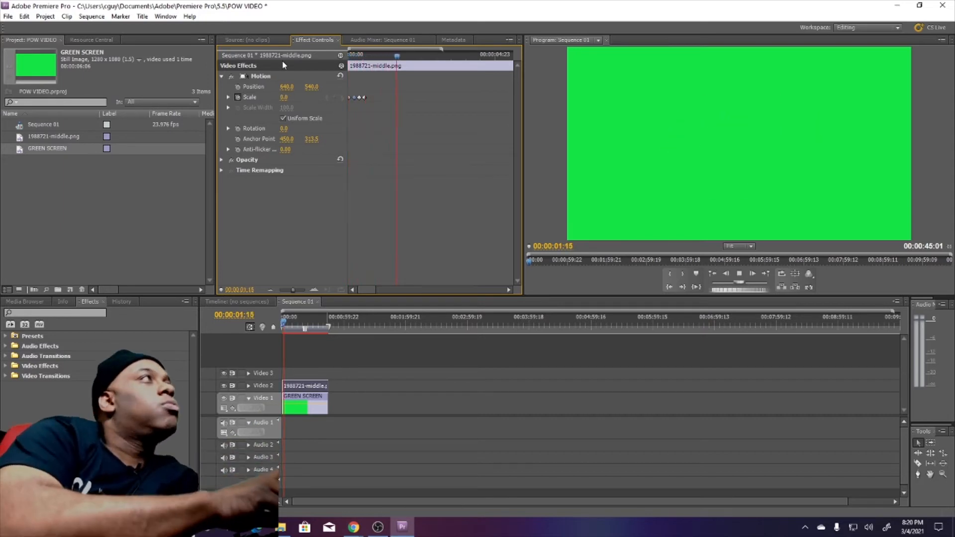
pyautogui.press('space')
pyautogui.moveTo(400, 57); pyautogui.dragTo(250, 76)
pyautogui.press('space')
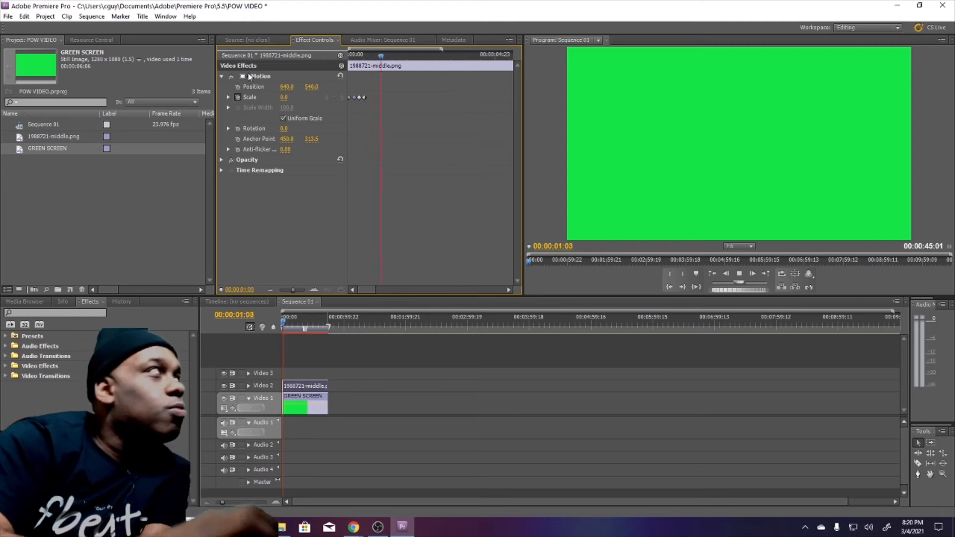
pyautogui.press('space')
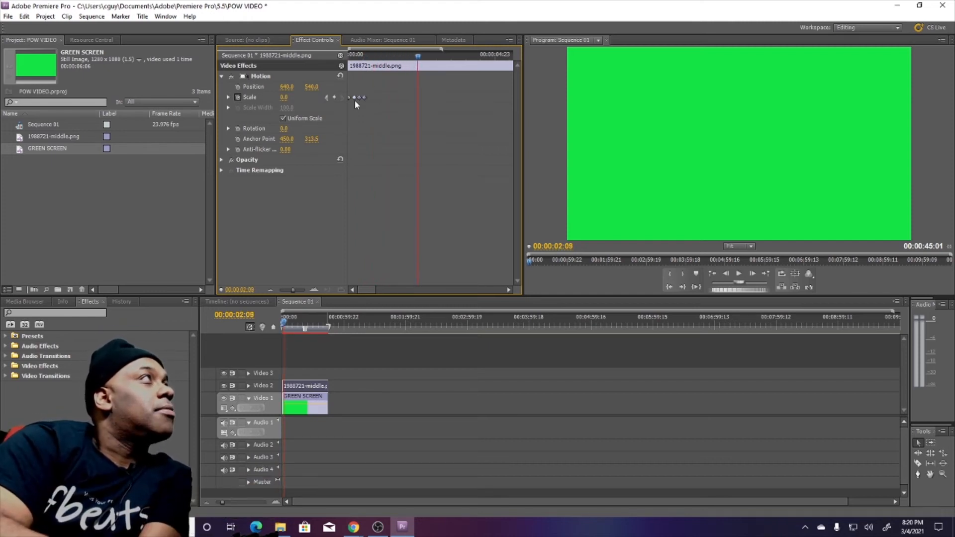
# Step: Shift the Scale keyframes after the first one slightly earlier and replay the pop from the beginning
pyautogui.moveTo(373, 93); pyautogui.dragTo(356, 102)
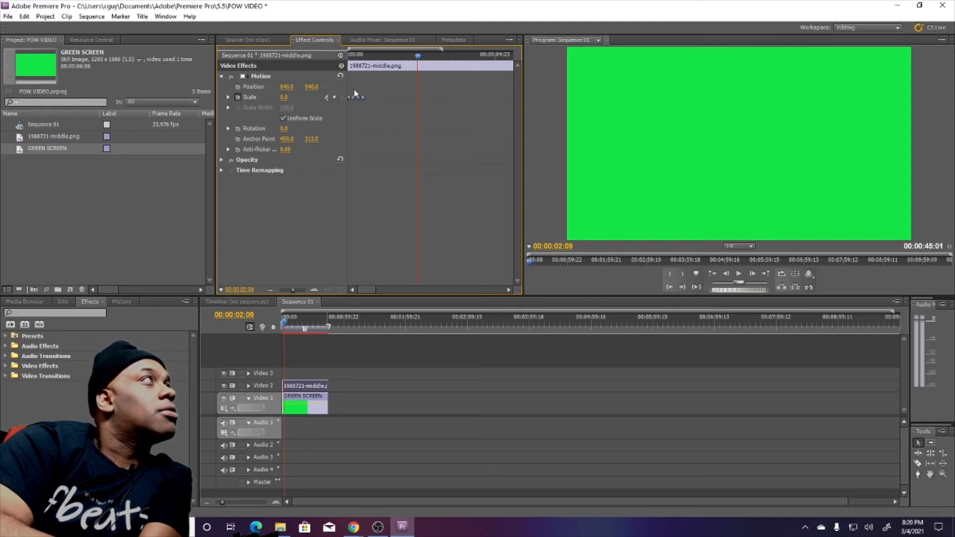
pyautogui.press('Home')
pyautogui.press('space')
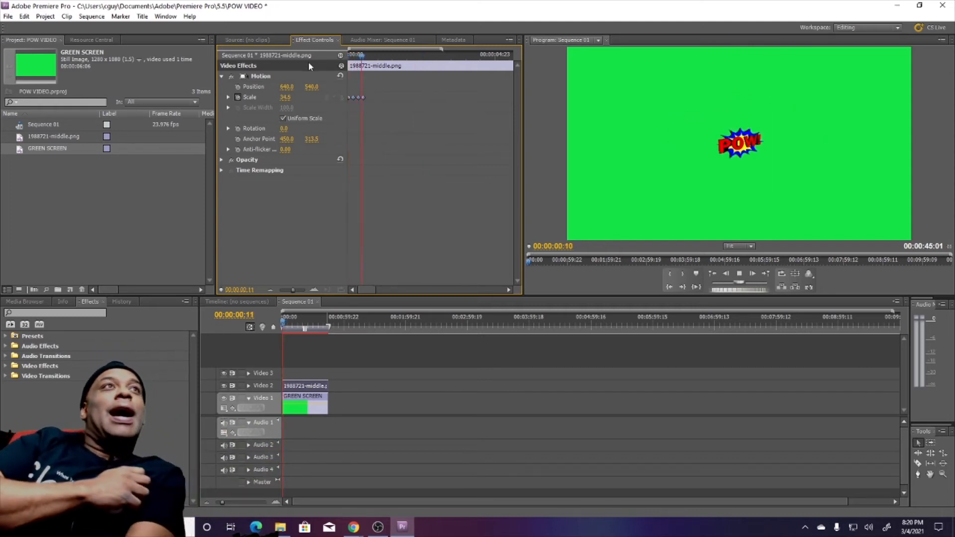
pyautogui.press('space')
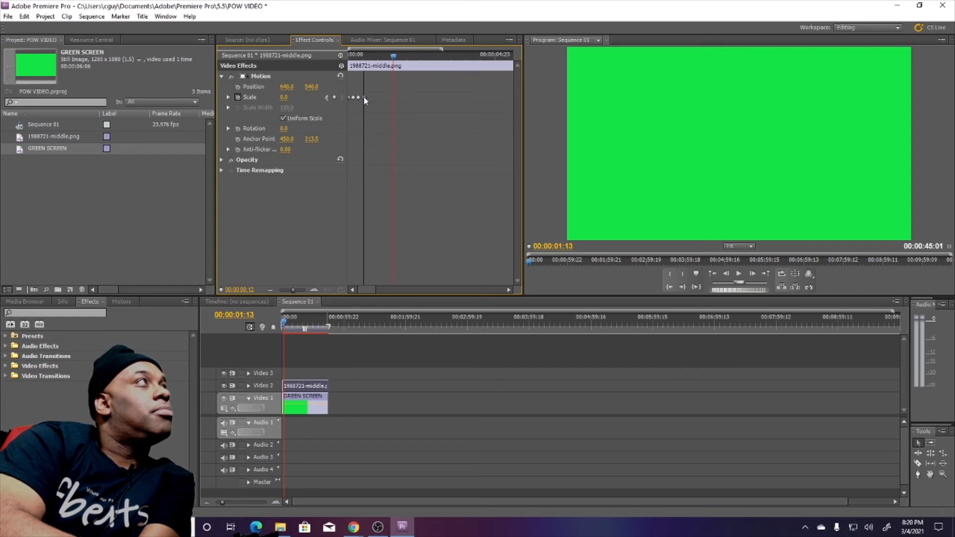
# Step: Move only the last Scale keyframe slightly later and preview the slower pop-out from the start
pyautogui.press('space')
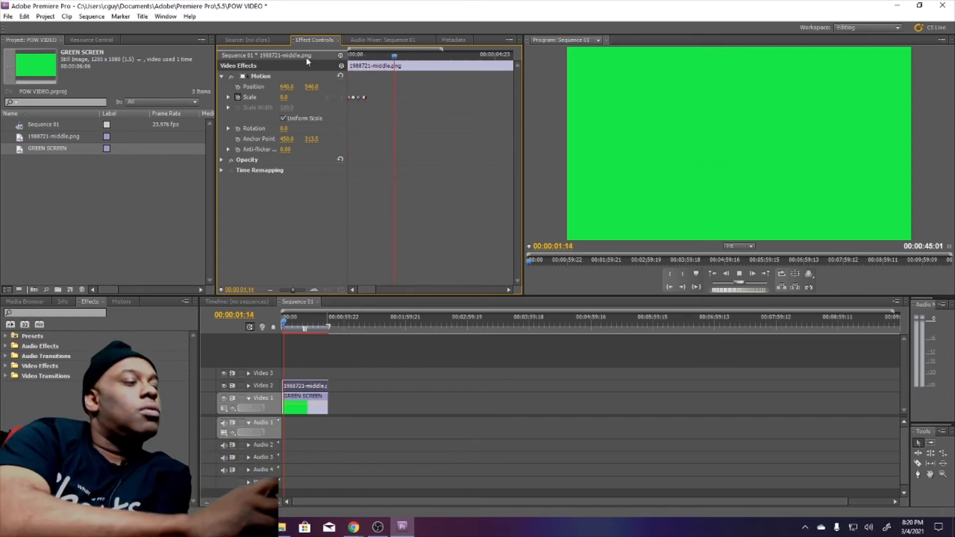
pyautogui.press('space')
pyautogui.press('Home')
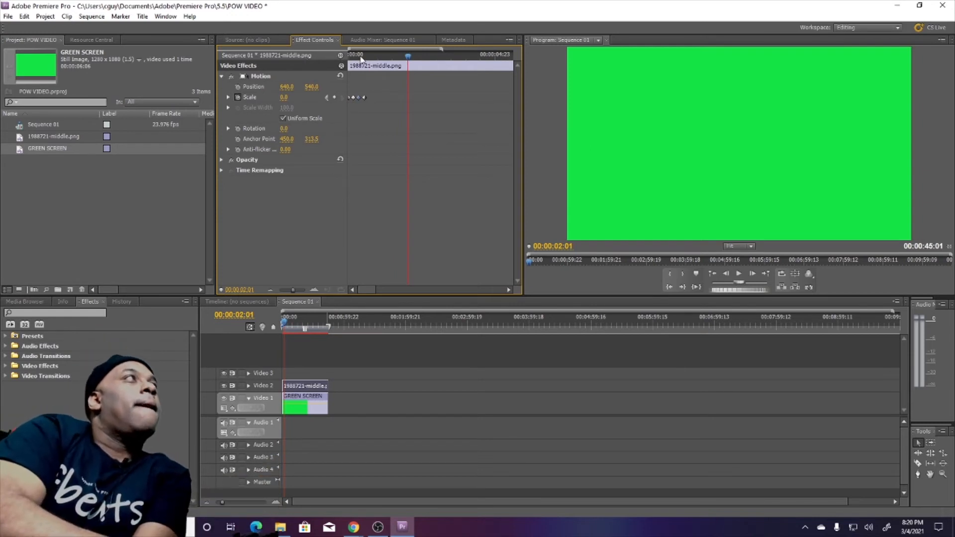
pyautogui.press('space')
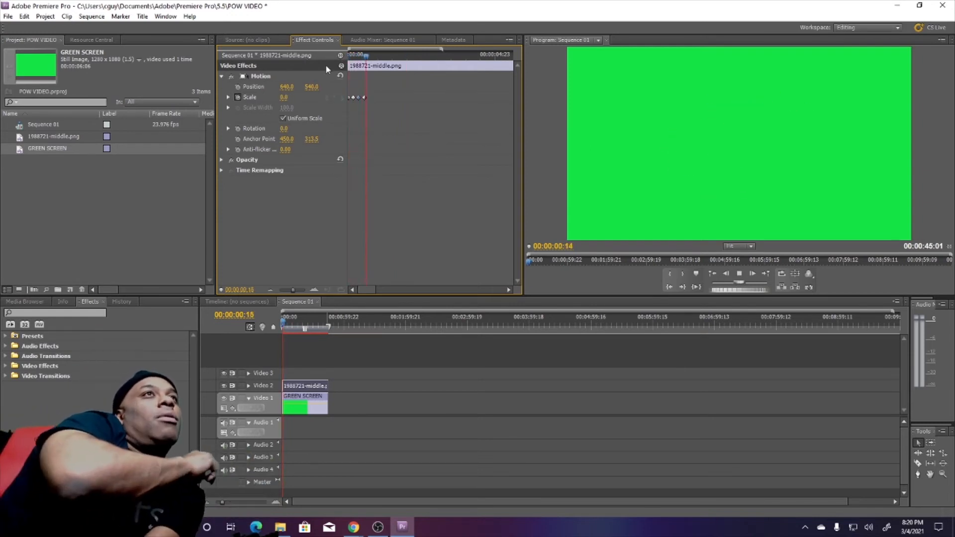
pyautogui.press('space')
# Step: Move the last two Scale keyframes a little later so the POW image holds longer, and play the result
pyautogui.moveTo(382, 79); pyautogui.dragTo(361, 98)
pyautogui.moveTo(358, 55); pyautogui.dragTo(314, 59)
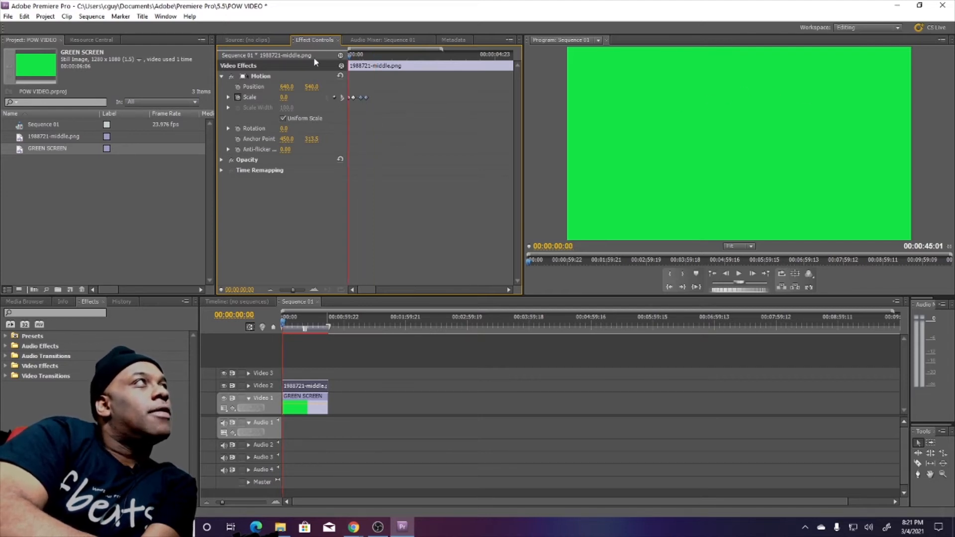
pyautogui.press('space')
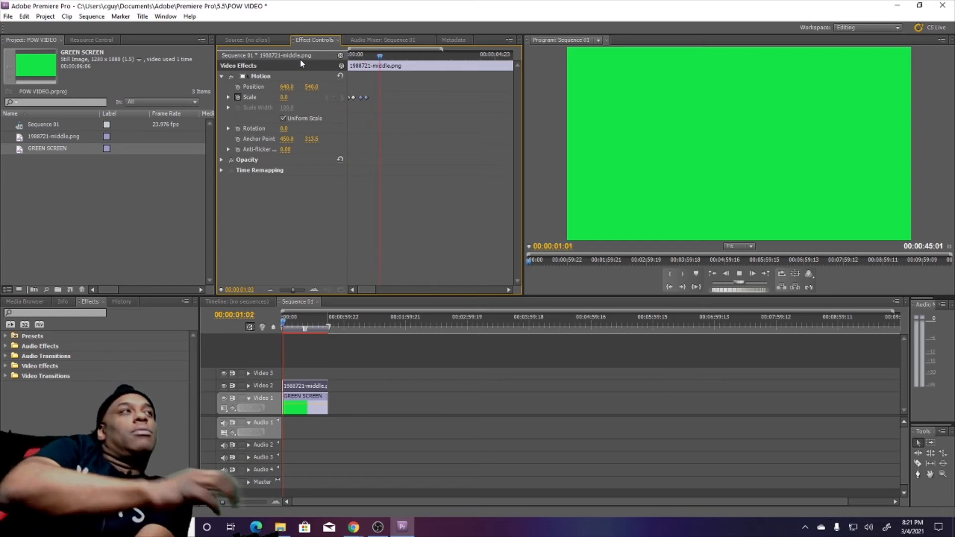
pyautogui.press('space')
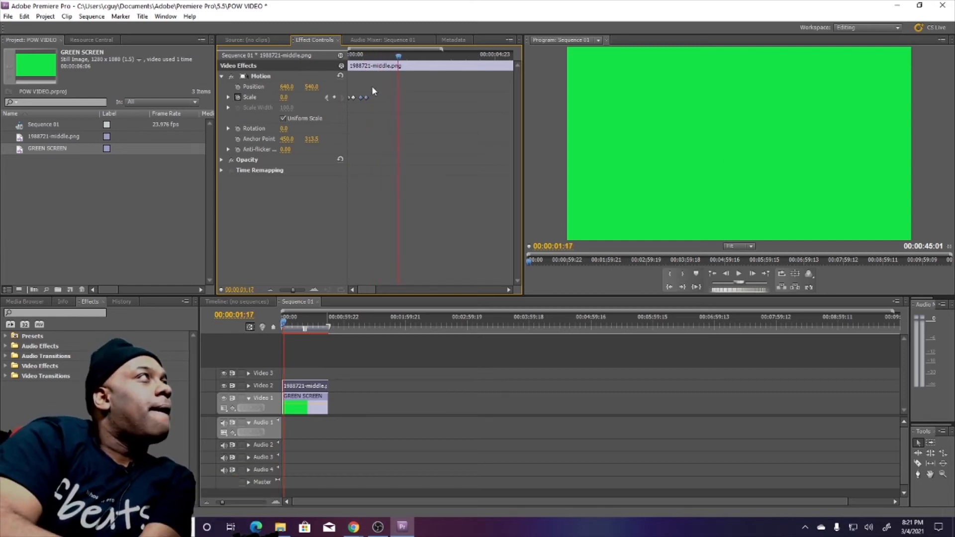
# Step: Push the last two Scale keyframes further from the pop-in keyframe and preview the longer hold twice from the start
pyautogui.moveTo(359, 99); pyautogui.dragTo(365, 97)
pyautogui.moveTo(369, 58); pyautogui.dragTo(272, 55)
pyautogui.press('space')
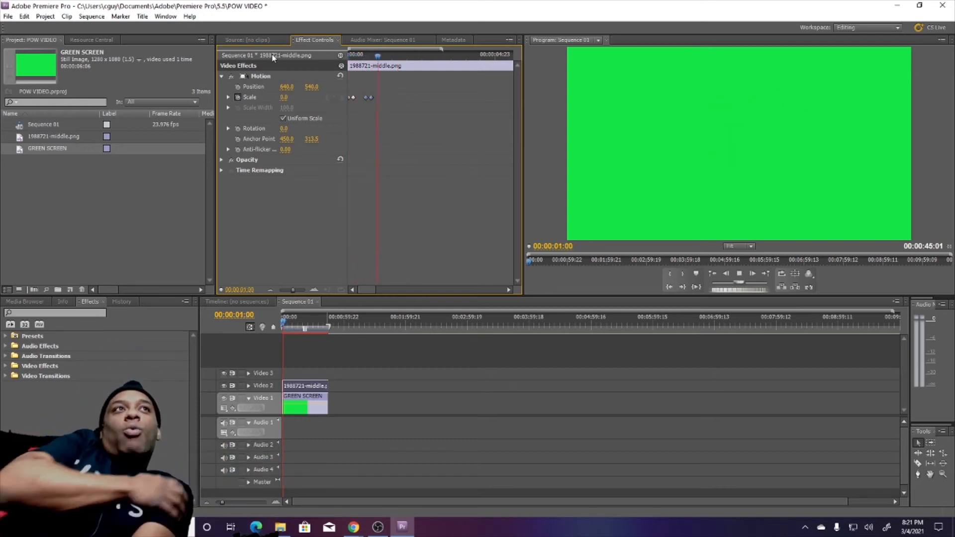
pyautogui.press('space')
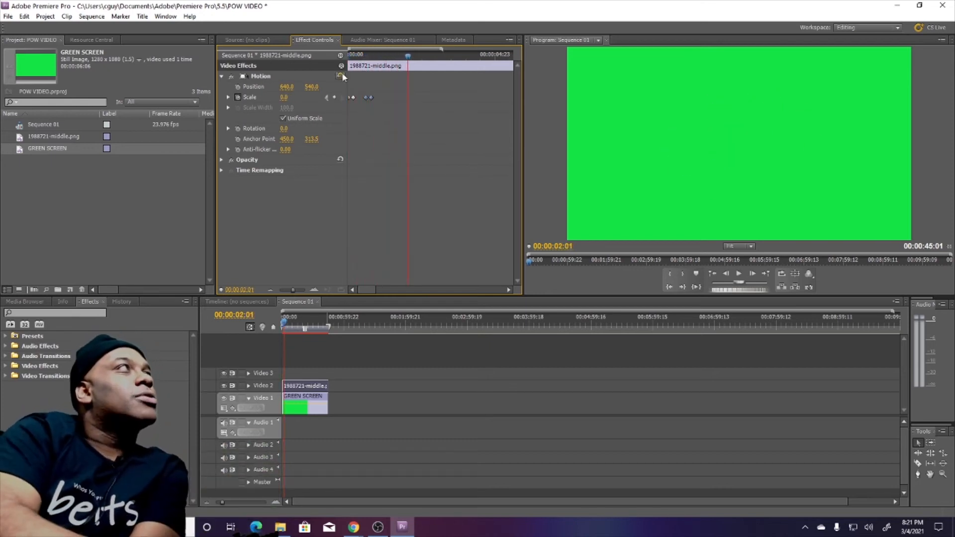
pyautogui.moveTo(408, 56); pyautogui.dragTo(267, 55)
pyautogui.press('space')
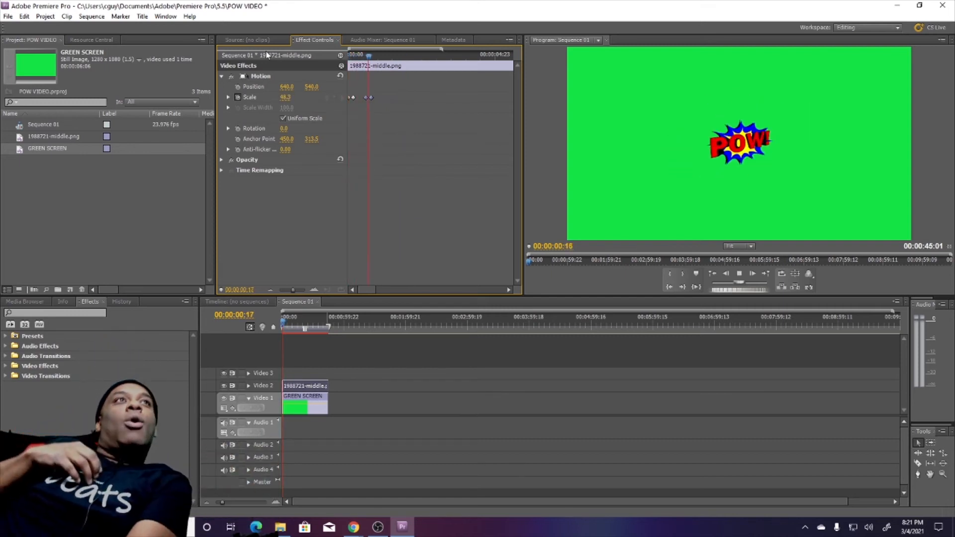
pyautogui.press('space')
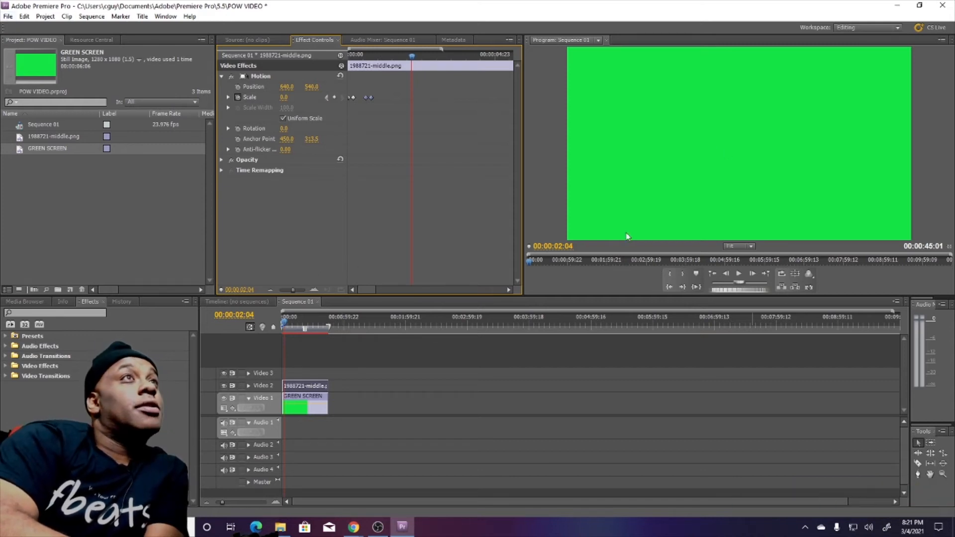
# Step: Make the Sequence 01 timeline active and open its media export settings
pyautogui.click(8, 17)
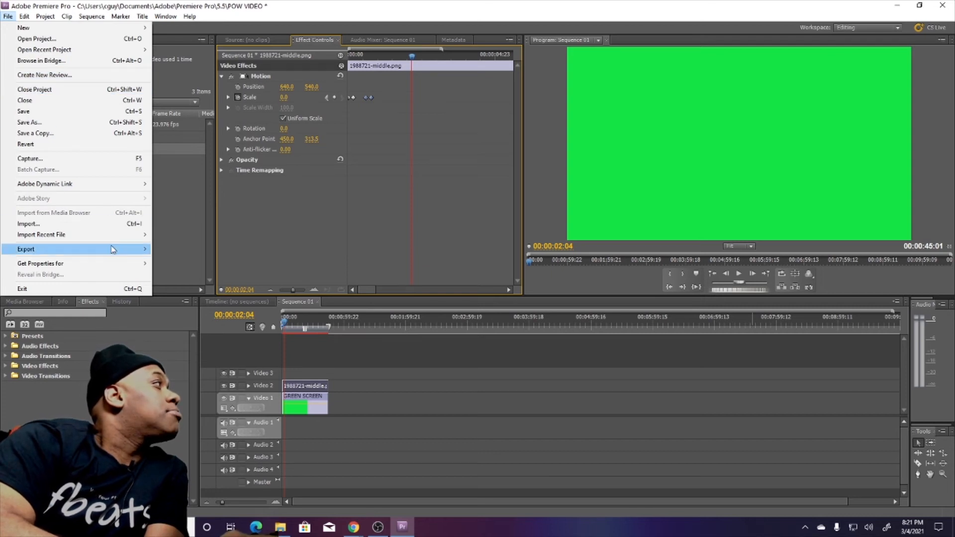
pyautogui.moveTo(112, 249)
pyautogui.click(386, 399)
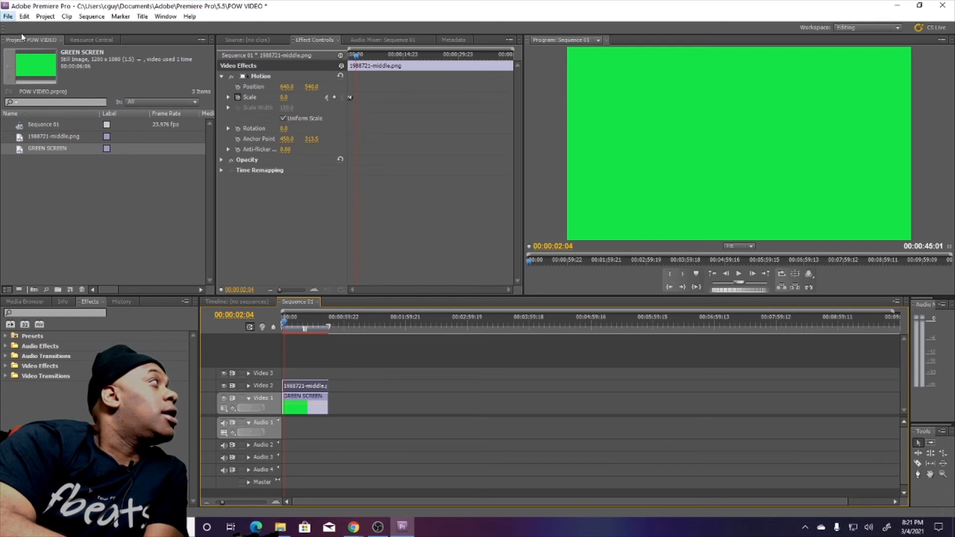
pyautogui.click(8, 17)
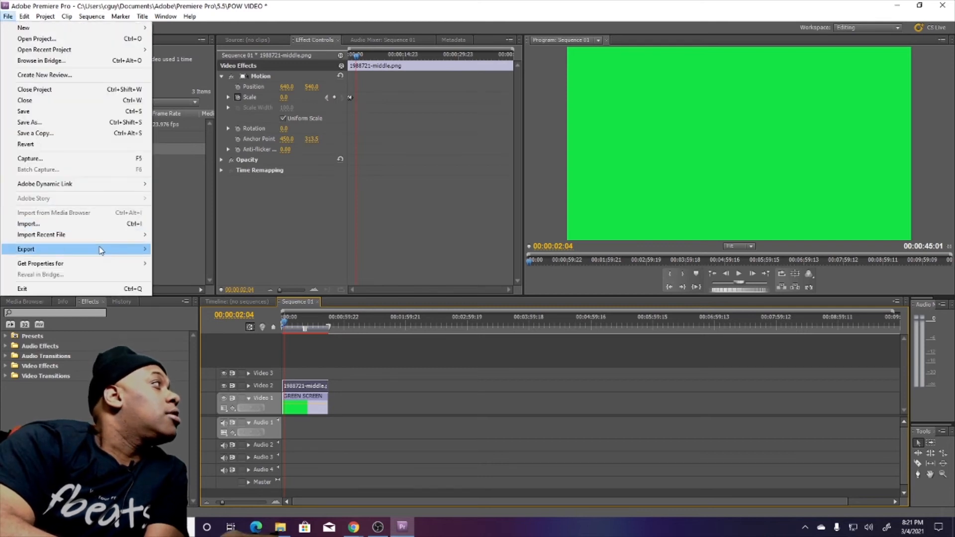
pyautogui.moveTo(103, 249)
pyautogui.click(180, 249)
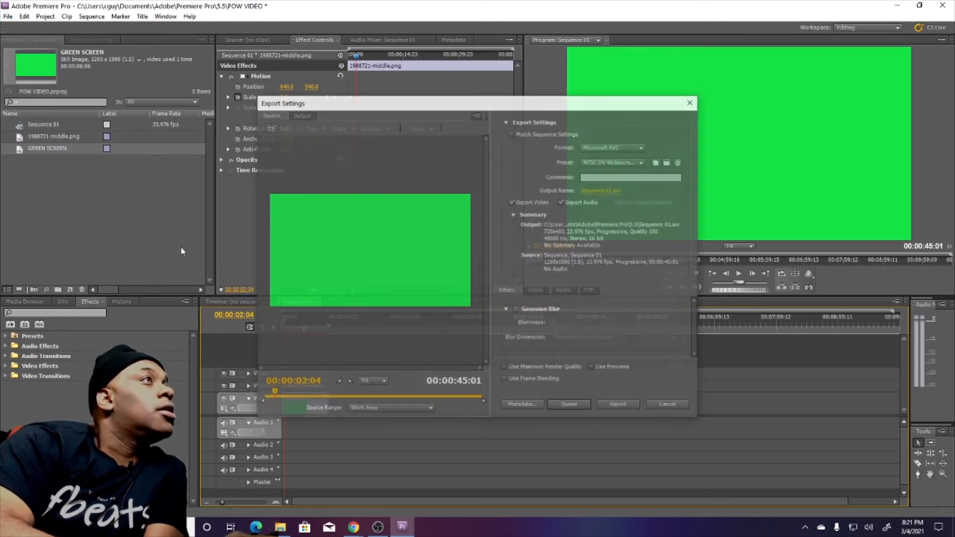
# Step: Set the export format to H.264 with the HDTV 1080p 24 High Quality preset
pyautogui.click(616, 147)
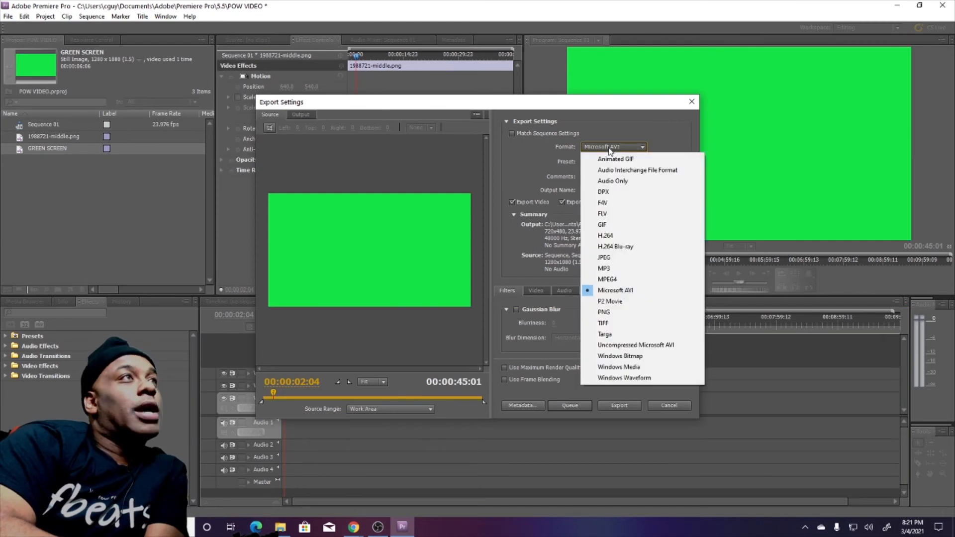
pyautogui.click(634, 240)
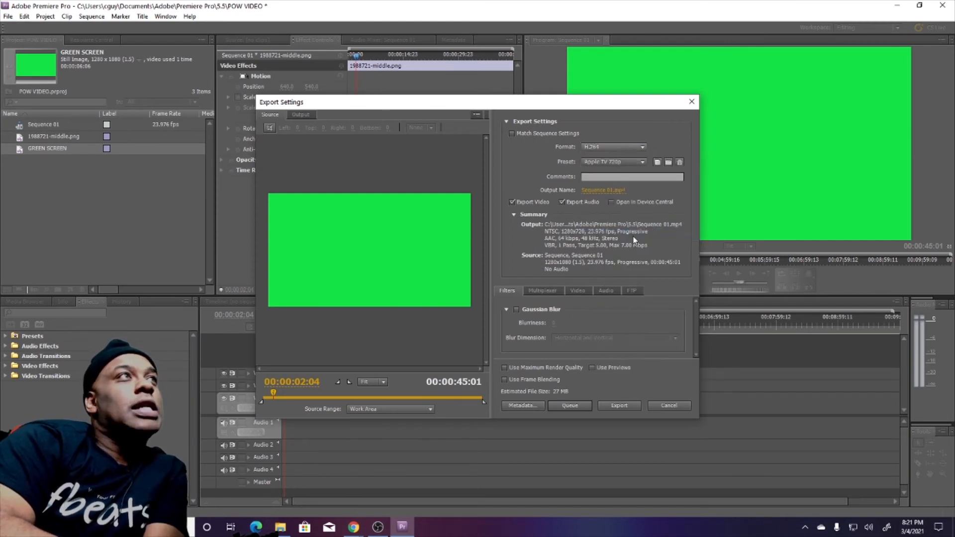
pyautogui.click(598, 150)
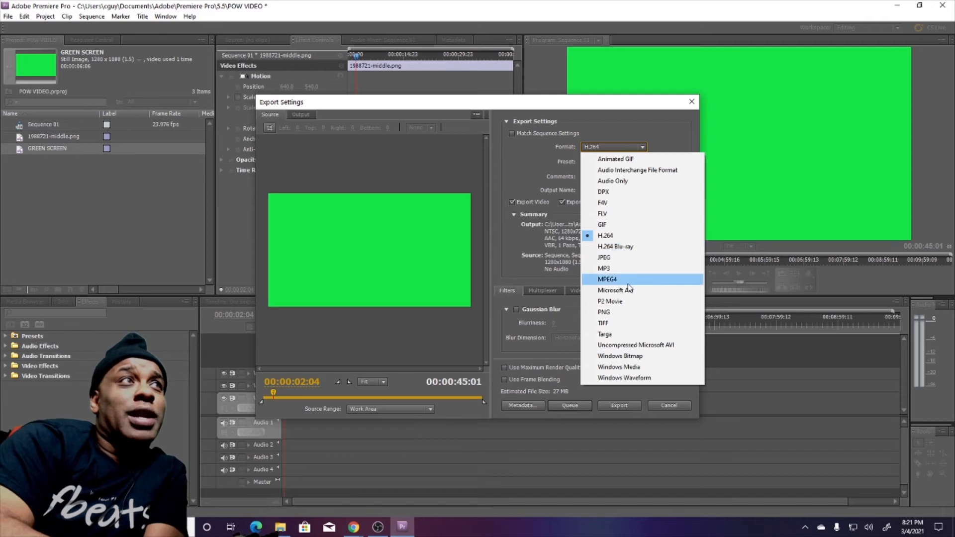
pyautogui.click(649, 129)
pyautogui.click(613, 161)
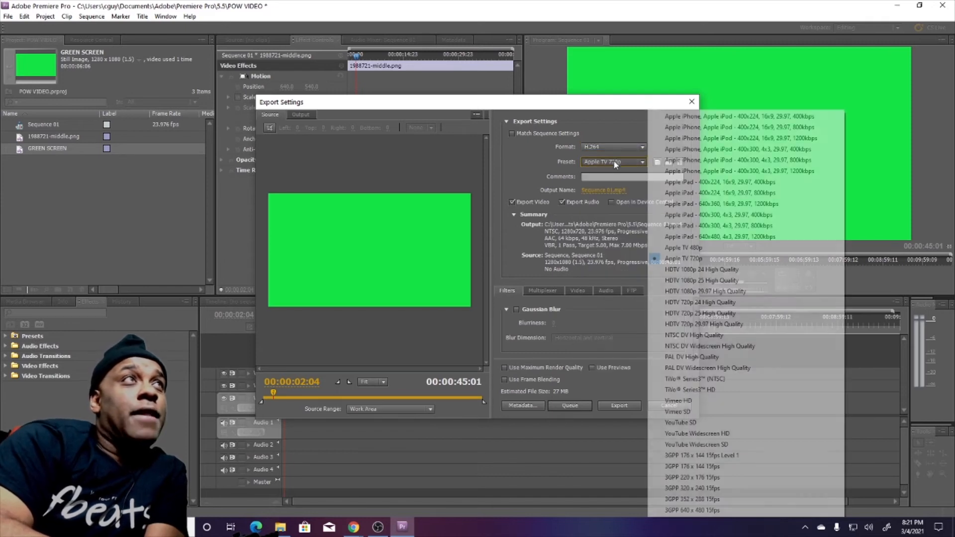
pyautogui.click(693, 271)
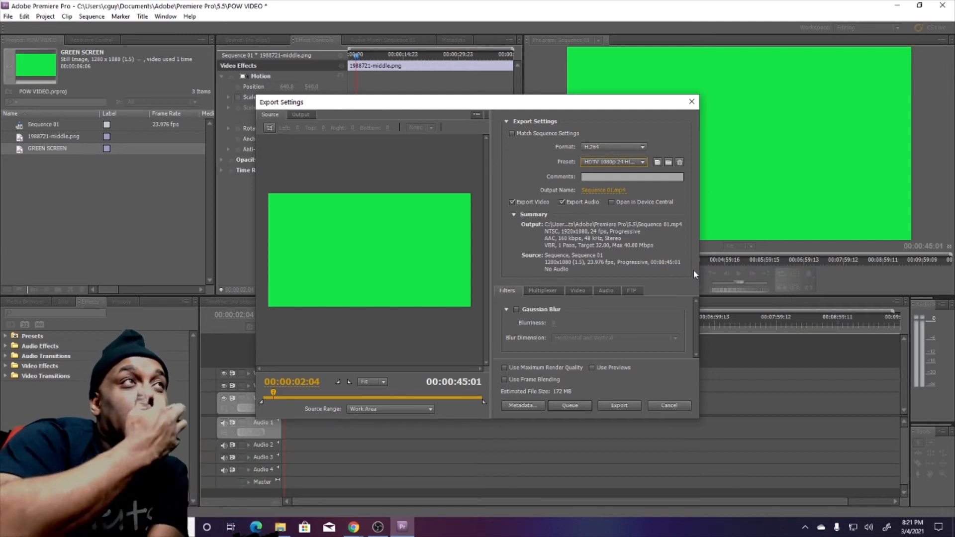
# Step: Name the output file POW VIDEO in the Dropbox "done vids" folder and export the video
pyautogui.click(623, 192)
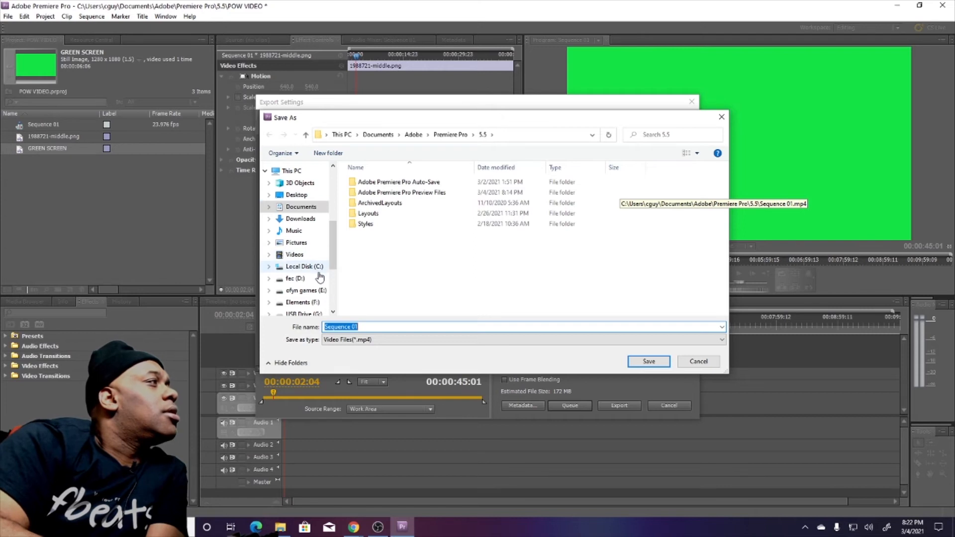
pyautogui.scroll(-1, 309, 261)
pyautogui.scroll(-2, 309, 261)
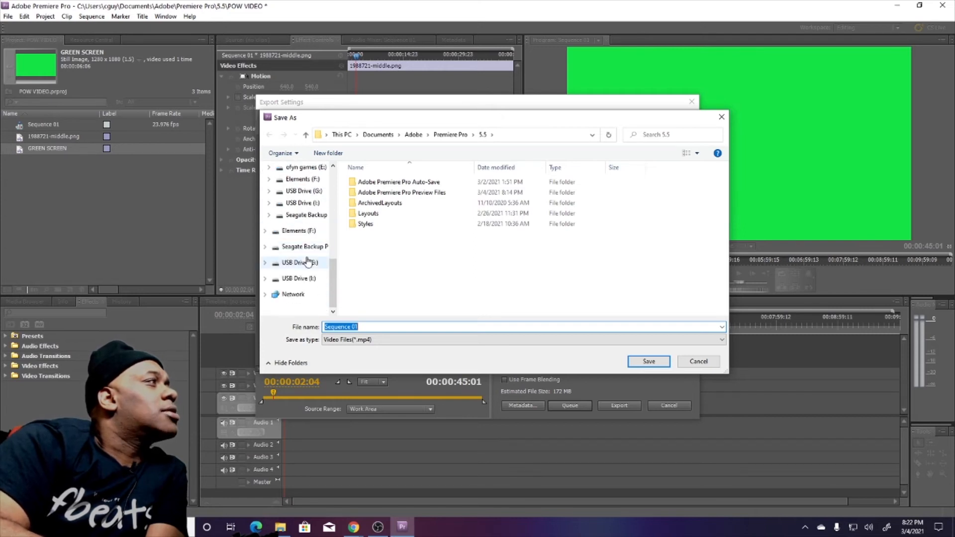
pyautogui.scroll(4, 308, 262)
pyautogui.scroll(2, 309, 262)
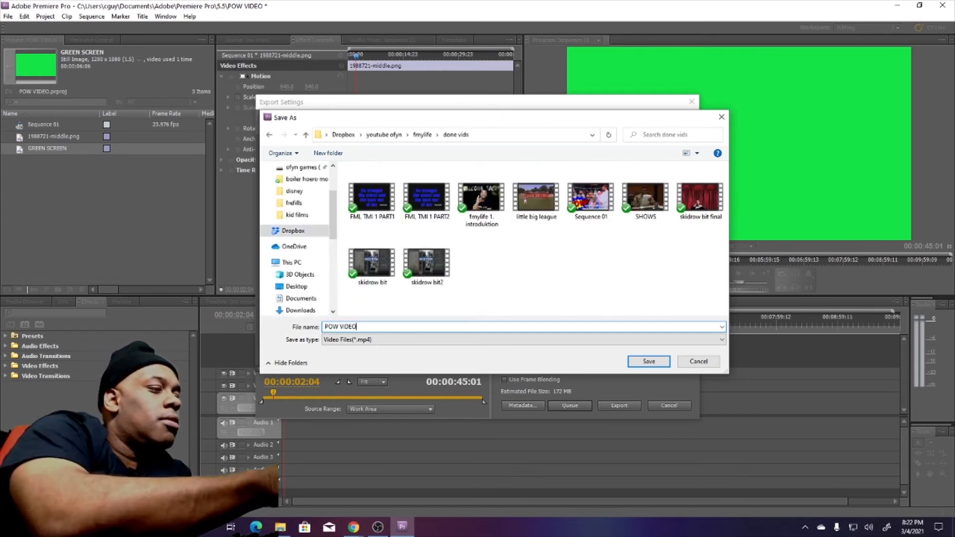
pyautogui.press('Return')
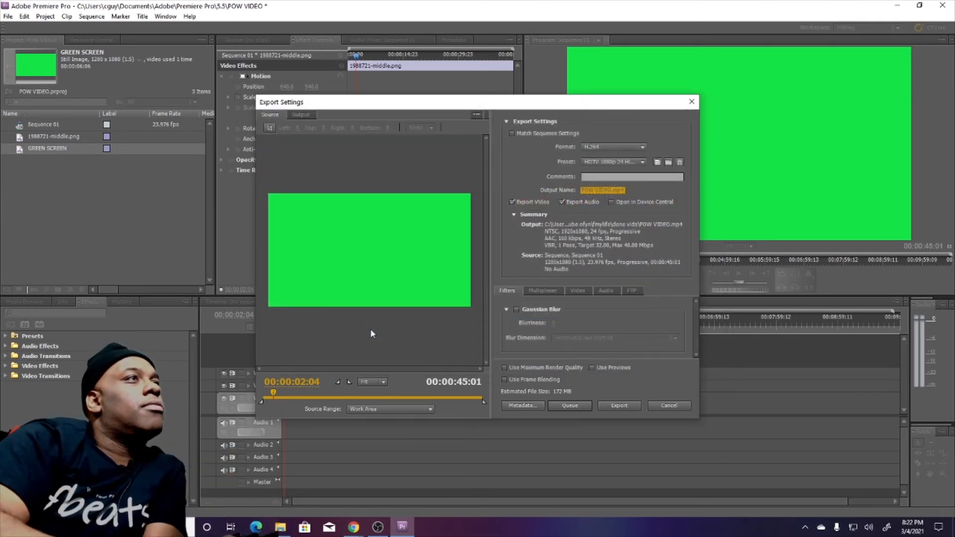
pyautogui.click(629, 404)
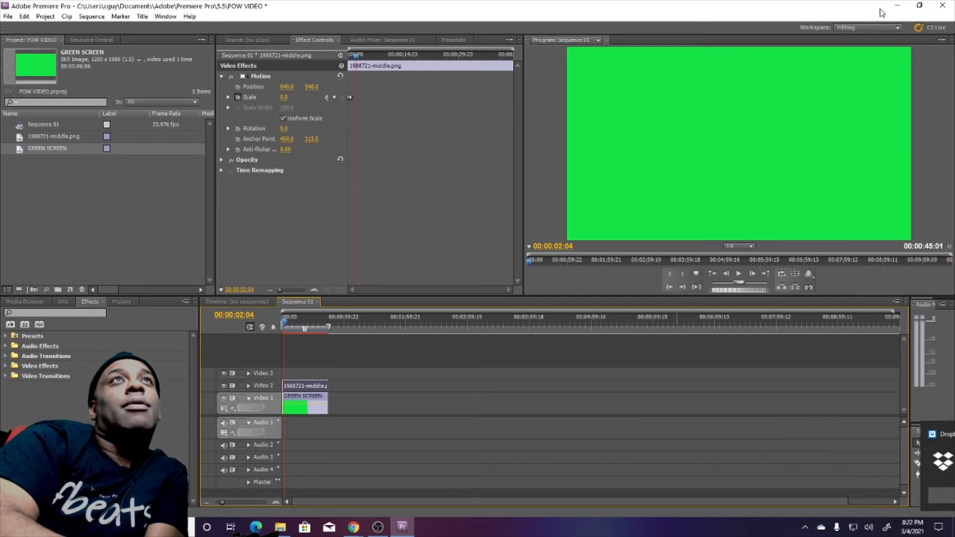
# Step: Minimise Premiere Pro and the file browser, and bring the OBS window onto the desktop
pyautogui.click(895, 6)
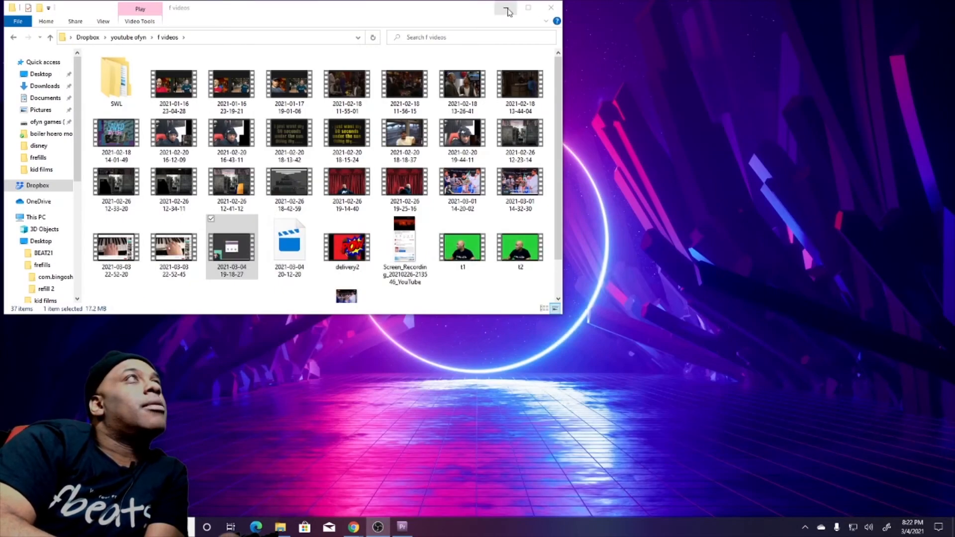
pyautogui.click(505, 8)
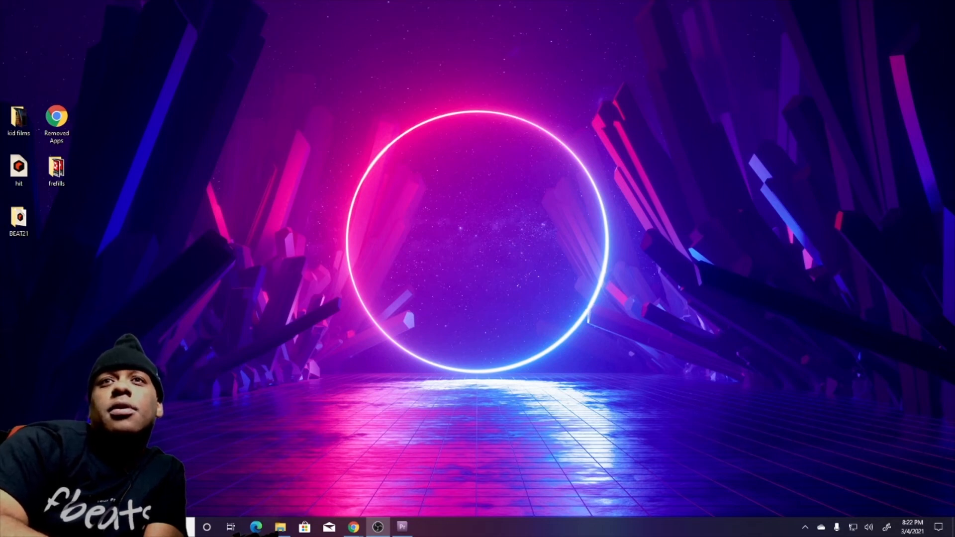
pyautogui.moveTo(954, 5); pyautogui.dragTo(686, 109)
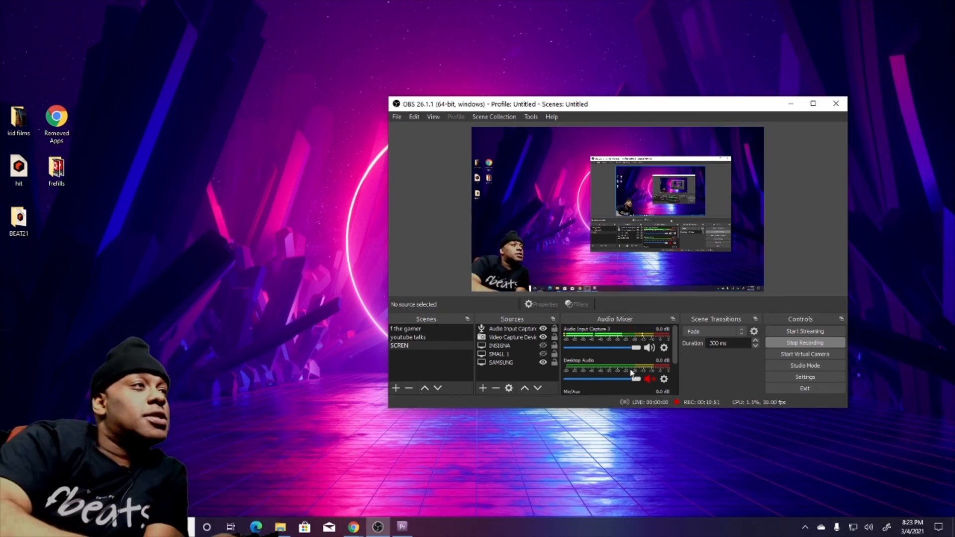
# Step: Add a new media source named POW VIDEO that uses the local file POW VIDEO.mp4 from the Dropbox "done vids" folder
pyautogui.click(481, 391)
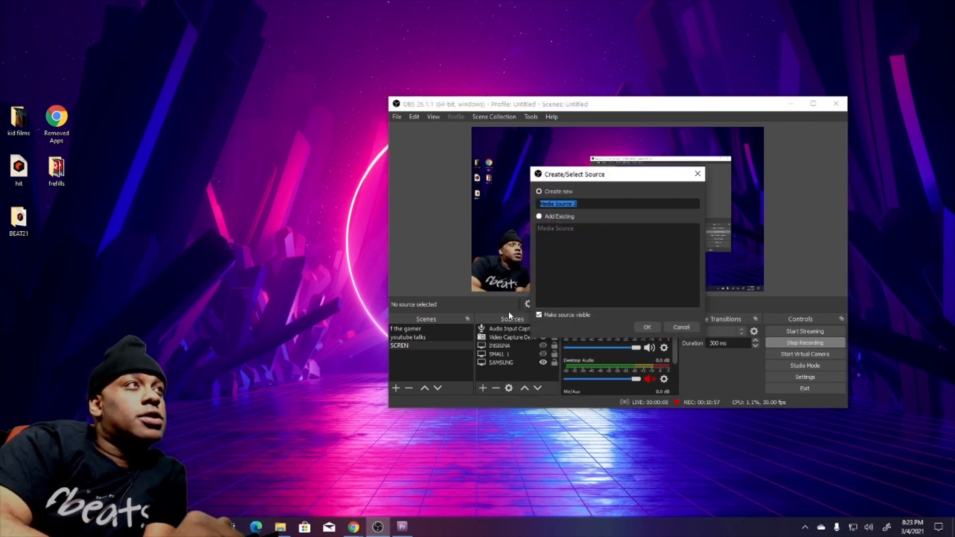
pyautogui.write('PO')
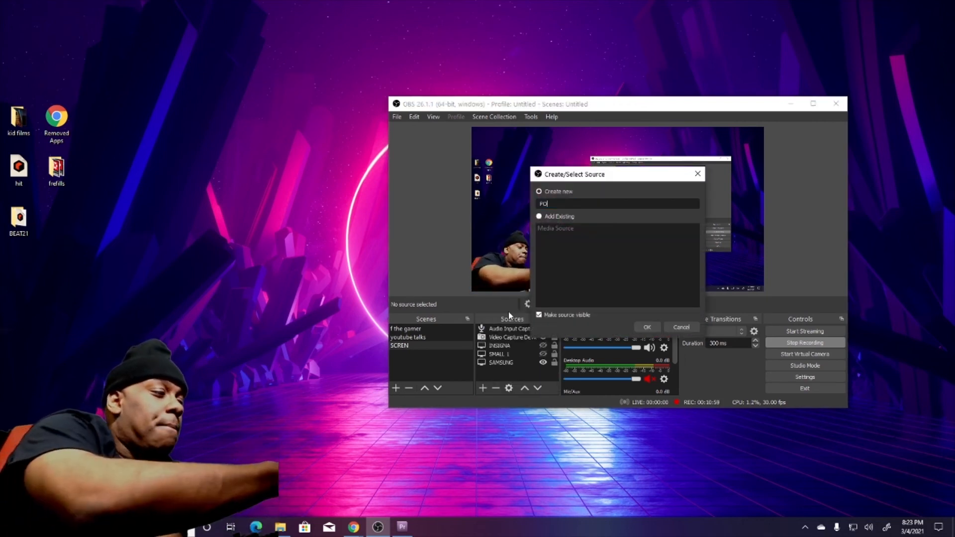
pyautogui.write('W VIDEO')
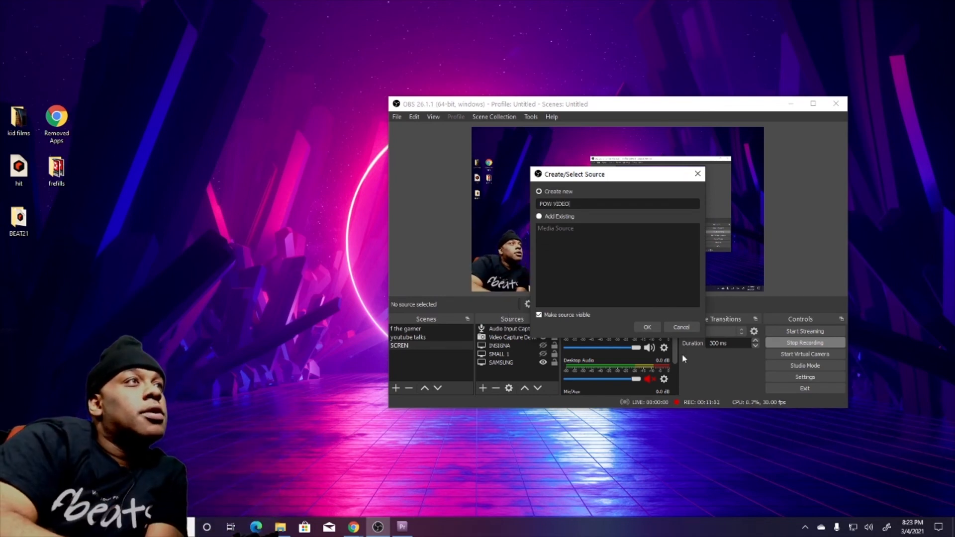
pyautogui.click(648, 328)
pyautogui.click(745, 318)
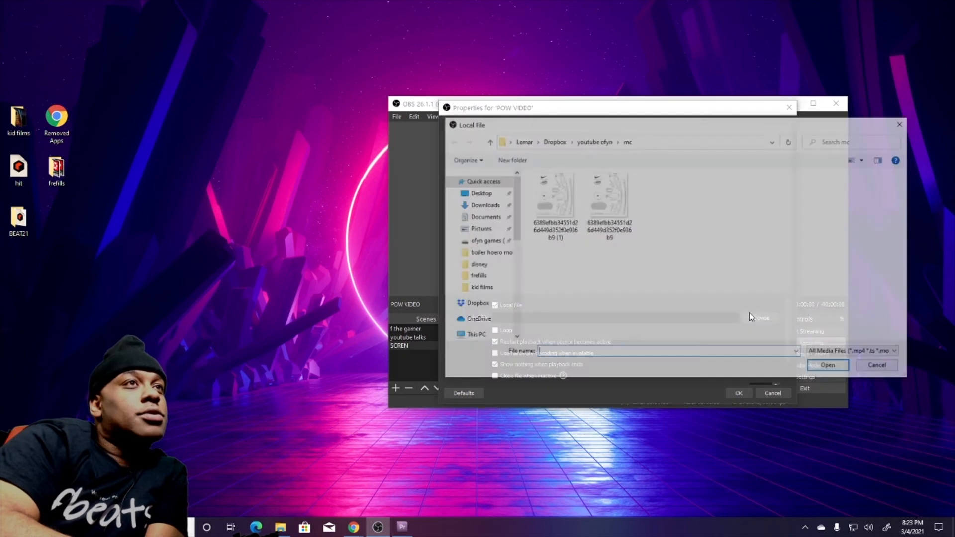
pyautogui.click(476, 305)
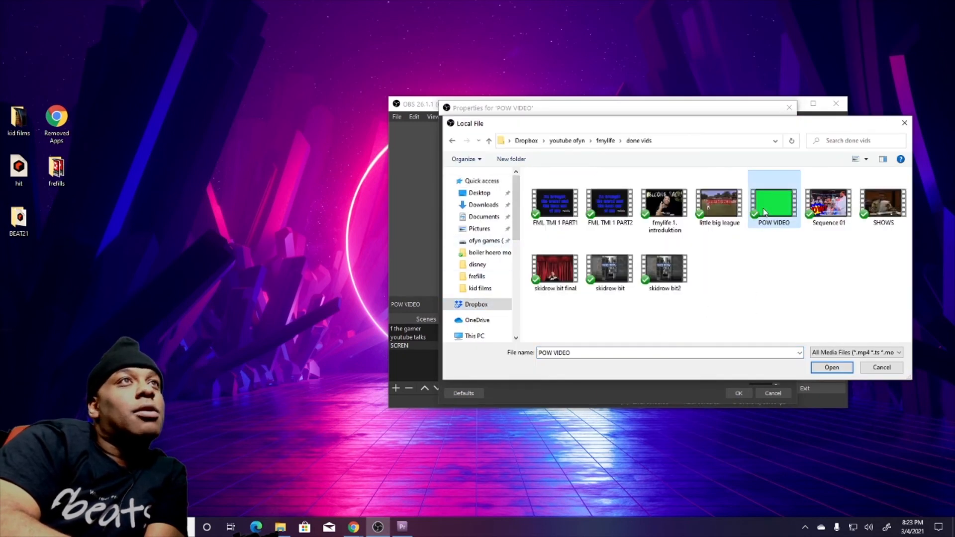
pyautogui.doubleClick(765, 217)
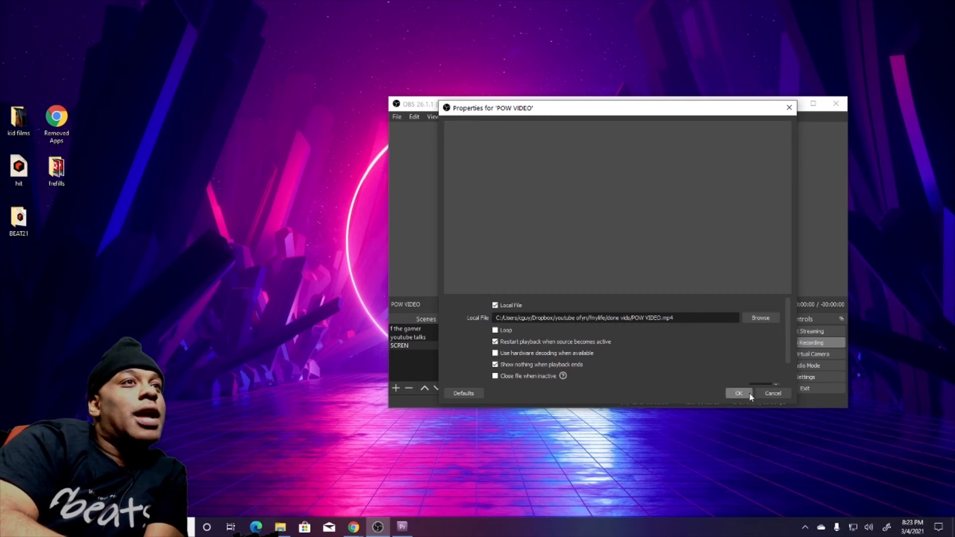
pyautogui.scroll(-3, 787, 345)
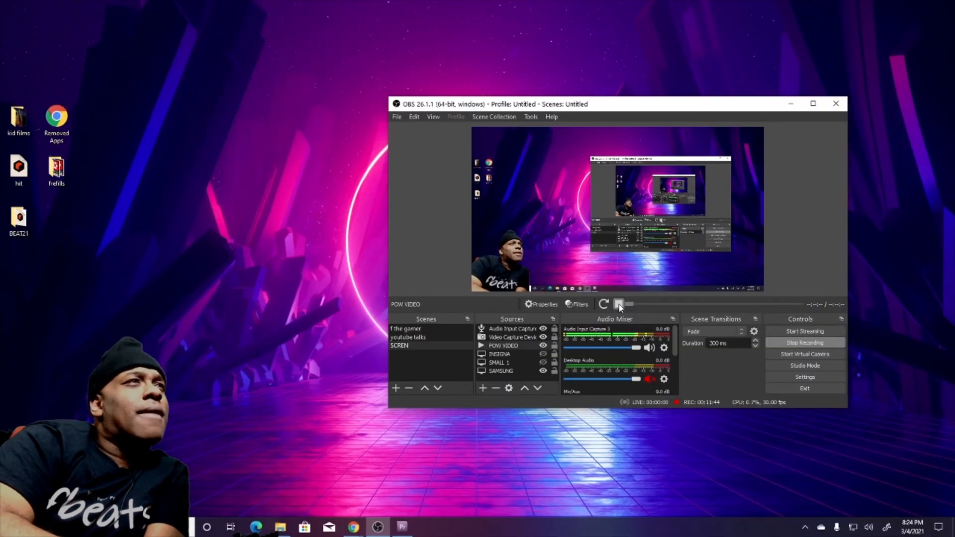
# Step: Switch to Premiere Pro and shorten both the green screen and POW image clips in Sequence 01 to 00:00:04:20
pyautogui.click(409, 529)
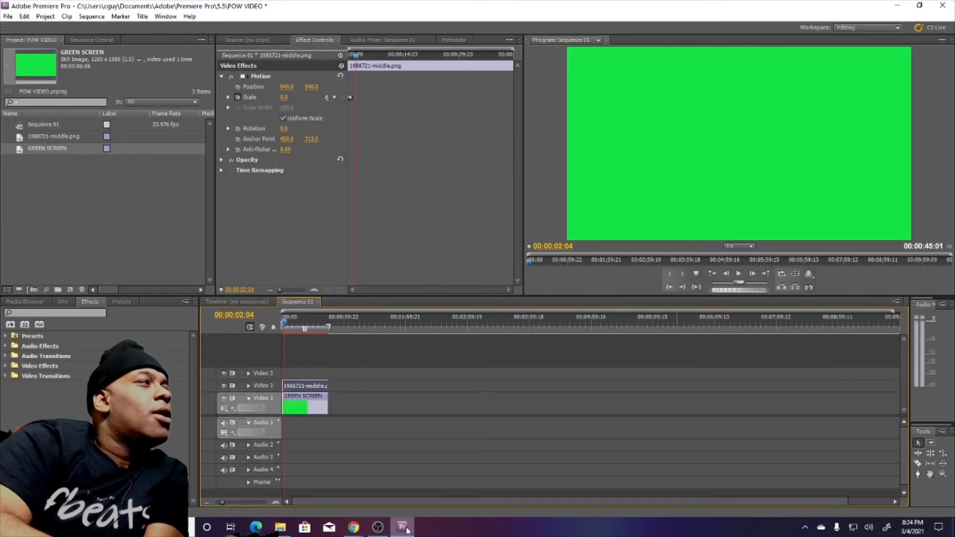
pyautogui.click(282, 323)
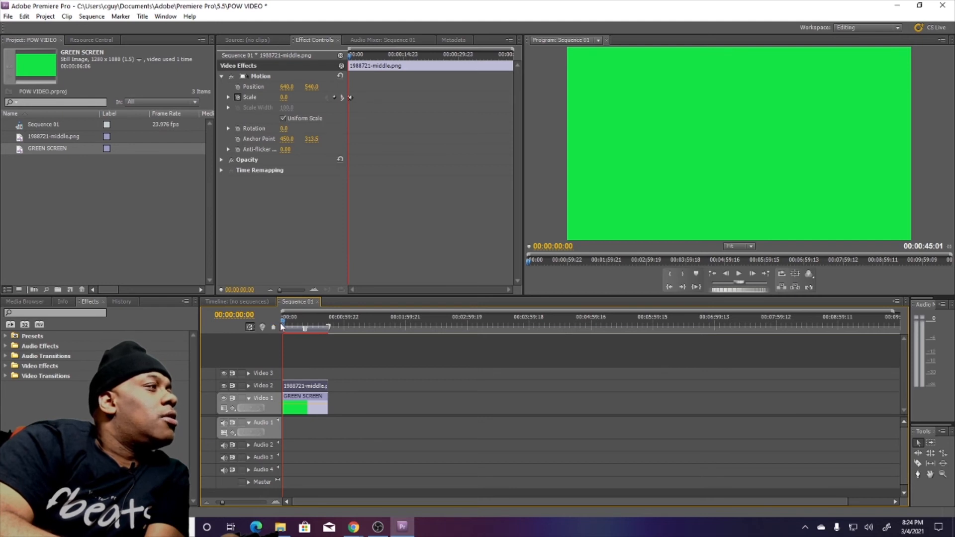
pyautogui.moveTo(281, 326); pyautogui.dragTo(287, 325)
pyautogui.moveTo(335, 386); pyautogui.dragTo(288, 399)
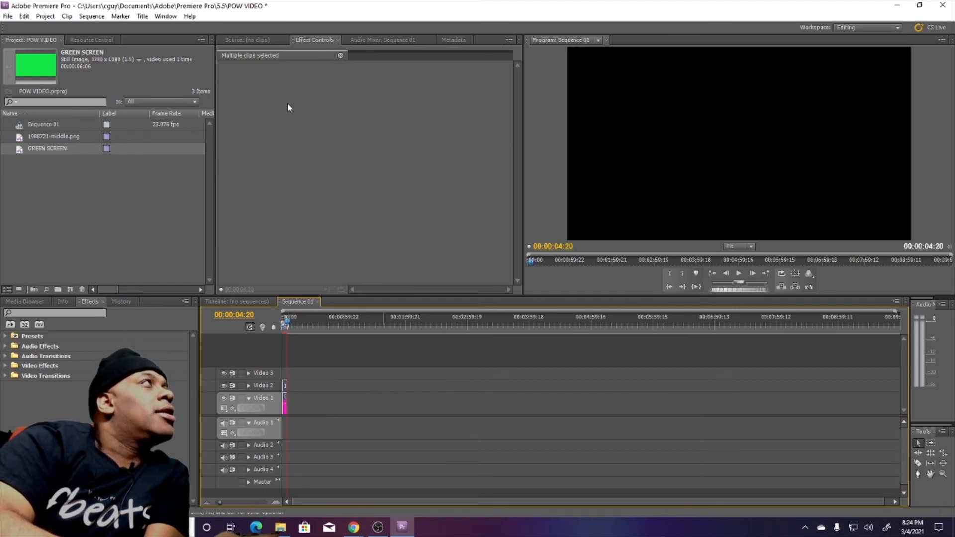
# Step: Export the shortened sequence as an H.264 video, overwriting the existing POW VIDEO file in the "done vids" folder
pyautogui.click(7, 16)
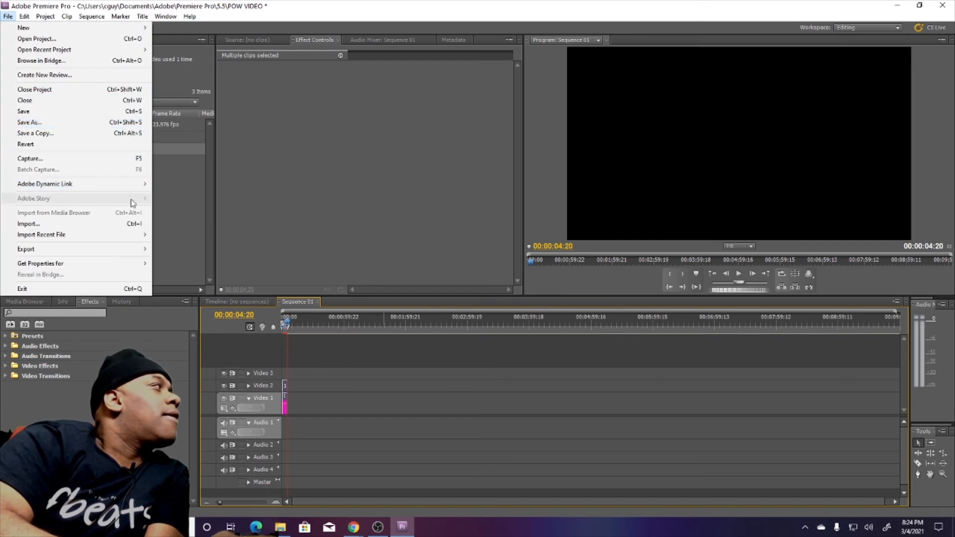
pyautogui.moveTo(110, 251)
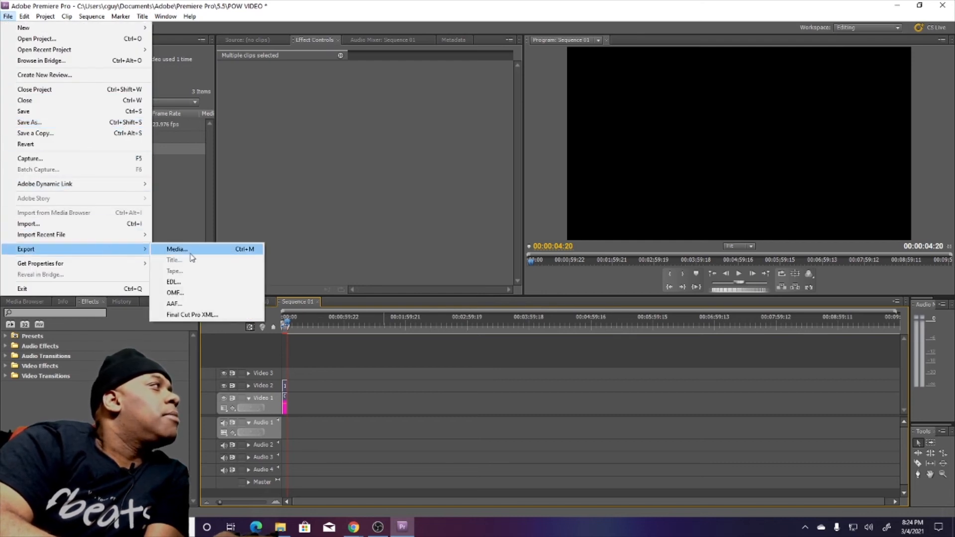
pyautogui.click(167, 249)
pyautogui.click(612, 189)
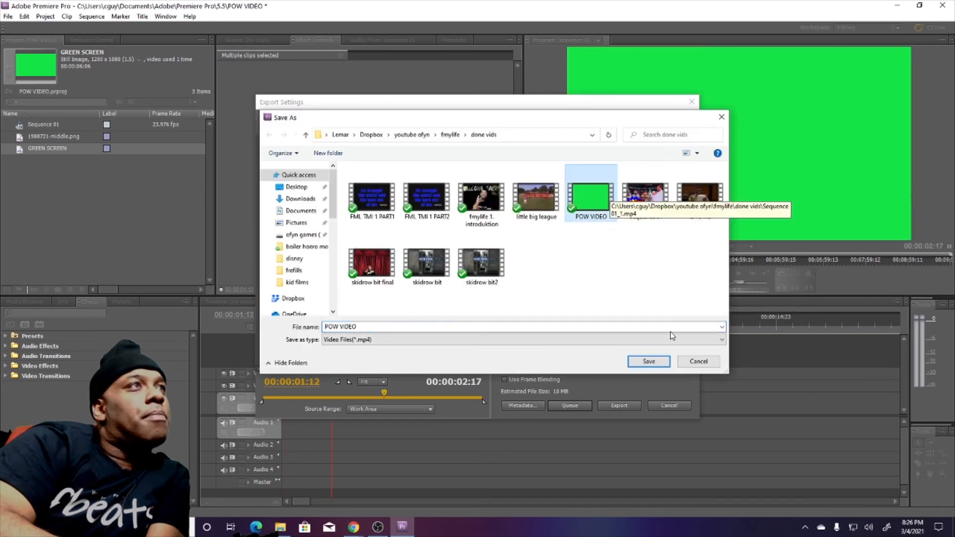
pyautogui.click(649, 361)
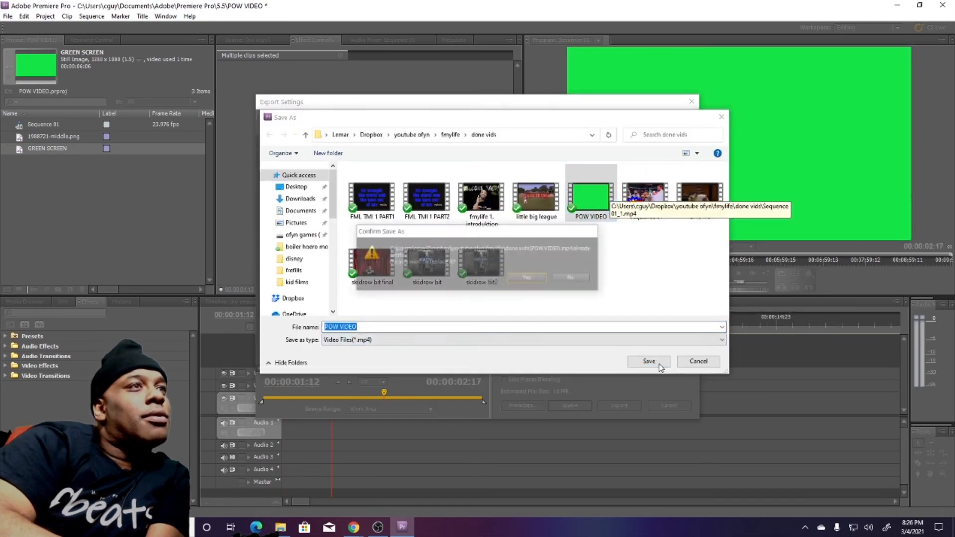
pyautogui.click(528, 276)
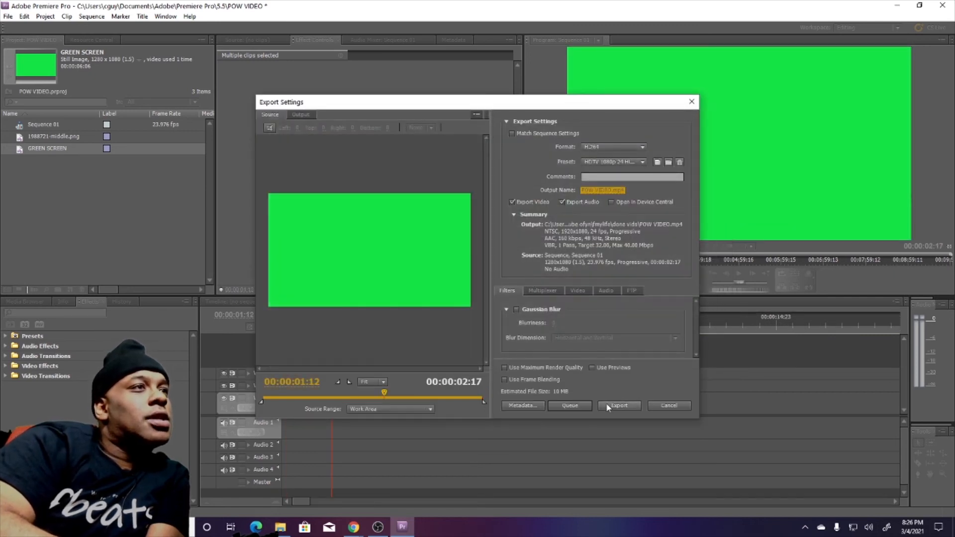
pyautogui.click(607, 402)
pyautogui.click(539, 277)
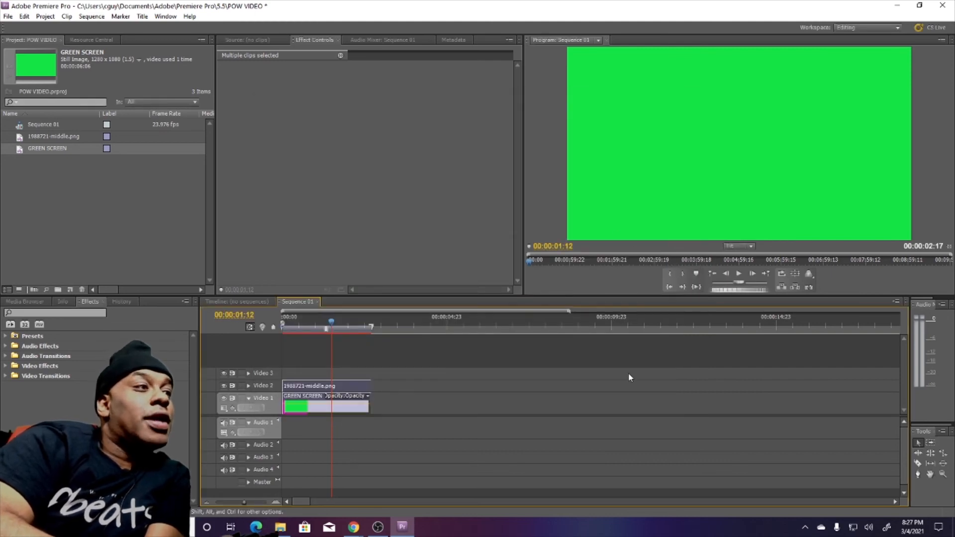
# Step: Minimise Premiere Pro, switch to OBS and add a new media source named POW VIDEO that uses the re-exported POW VIDEO file
pyautogui.click(897, 7)
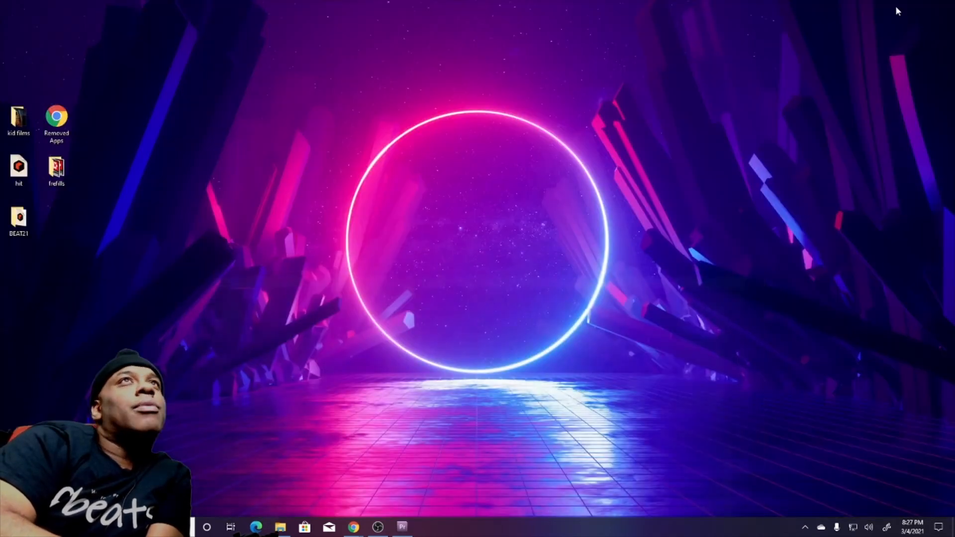
pyautogui.click(378, 527)
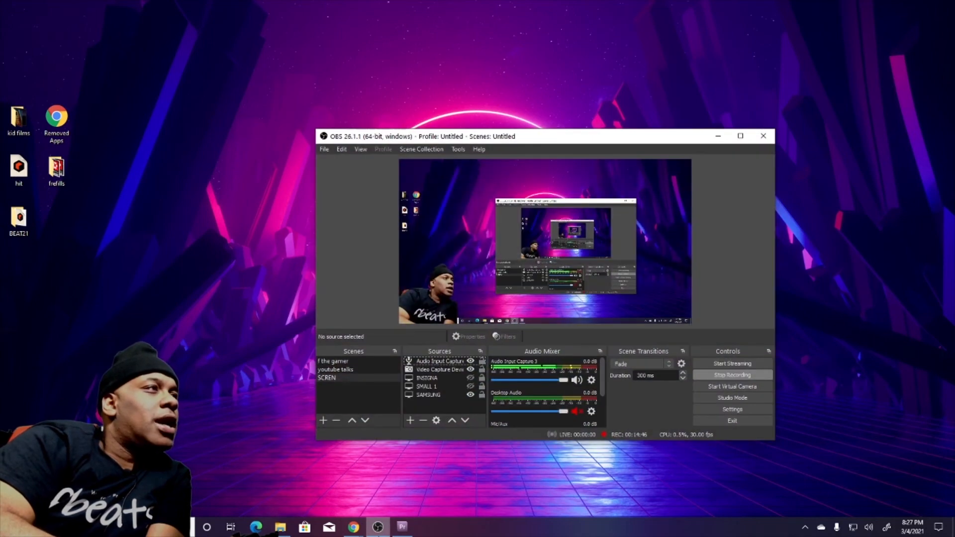
pyautogui.click(409, 421)
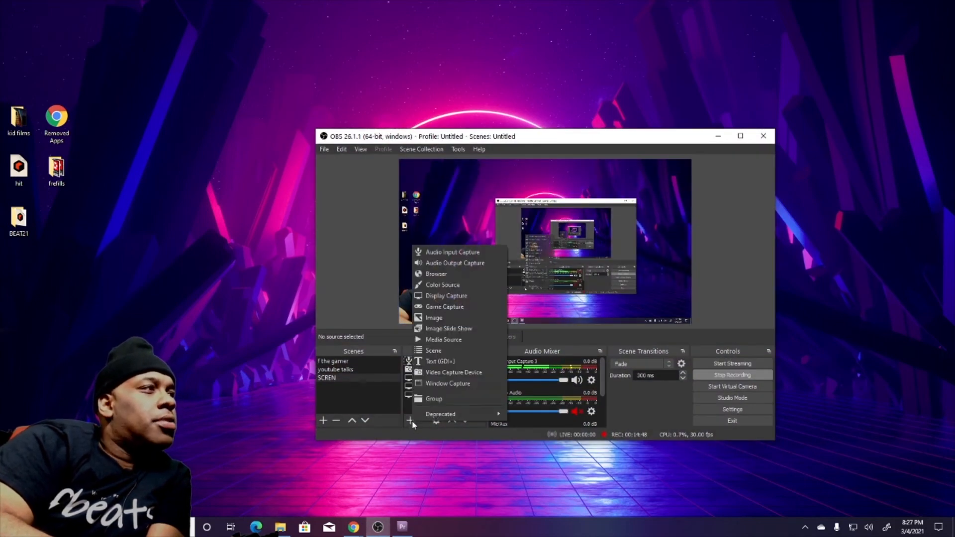
pyautogui.click(450, 339)
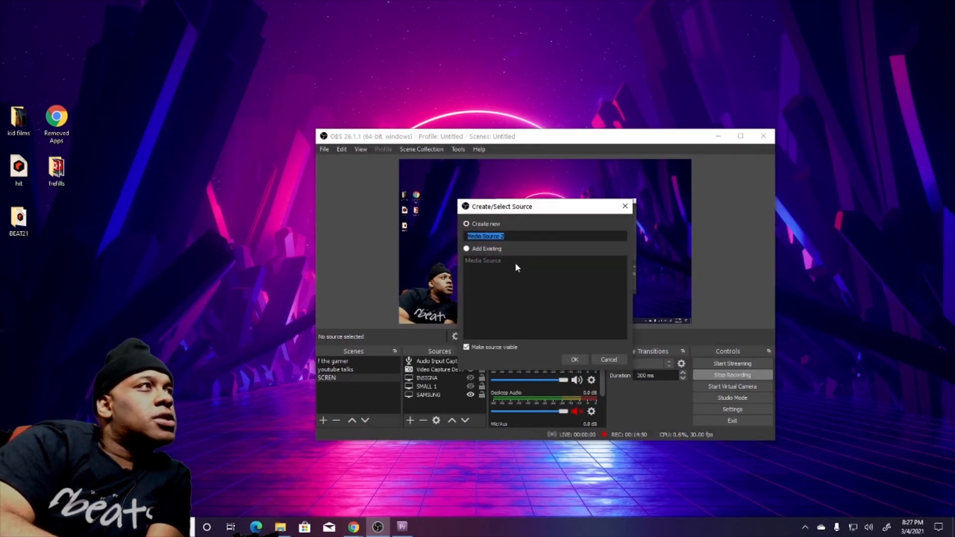
pyautogui.write('PO')
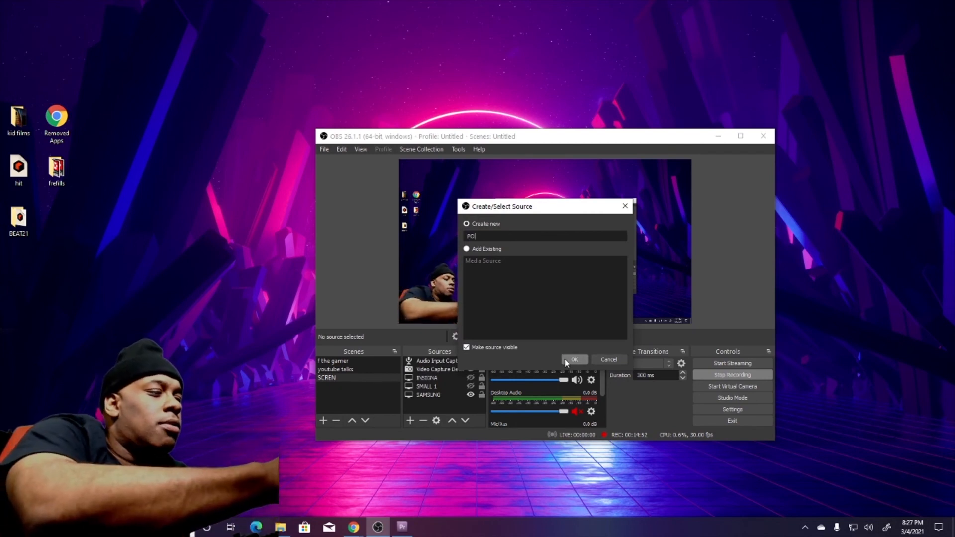
pyautogui.write('W VIDEO')
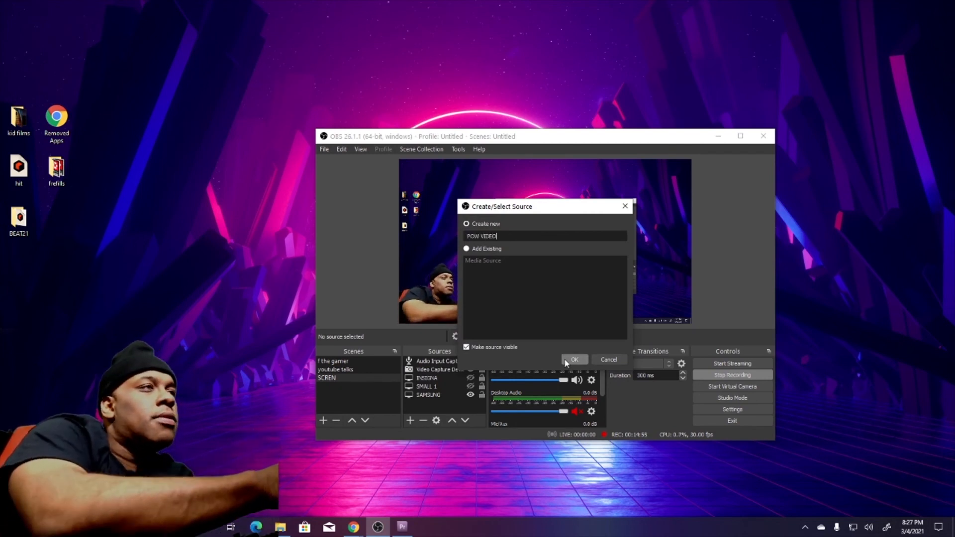
pyautogui.click(565, 361)
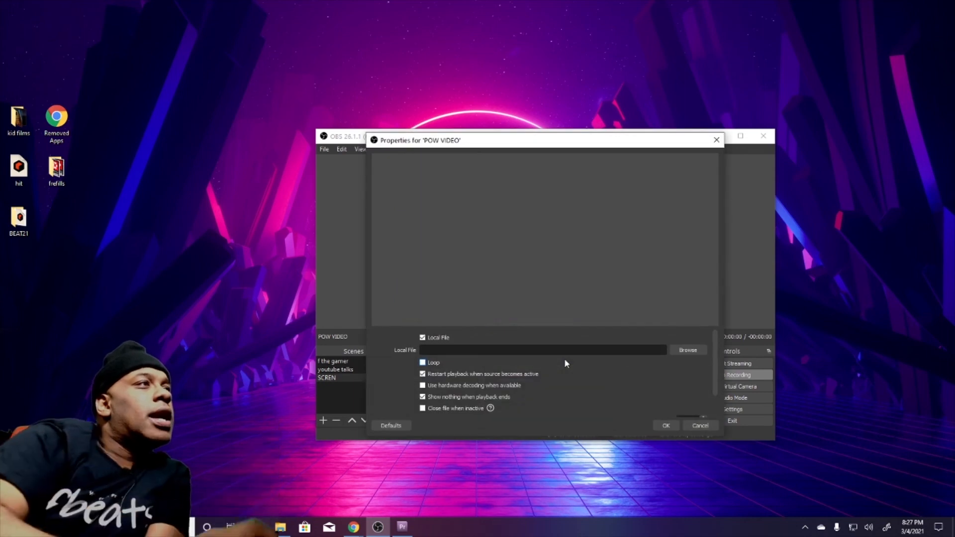
pyautogui.click(687, 351)
pyautogui.doubleClick(706, 241)
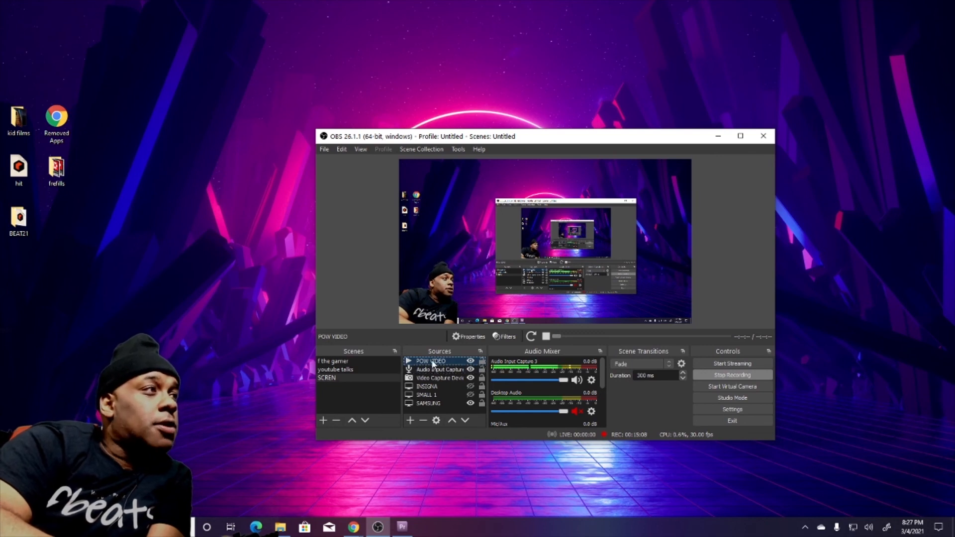
# Step: Move the POW VIDEO source directly below the Video Capture Device source and restart its playback
pyautogui.click(433, 379)
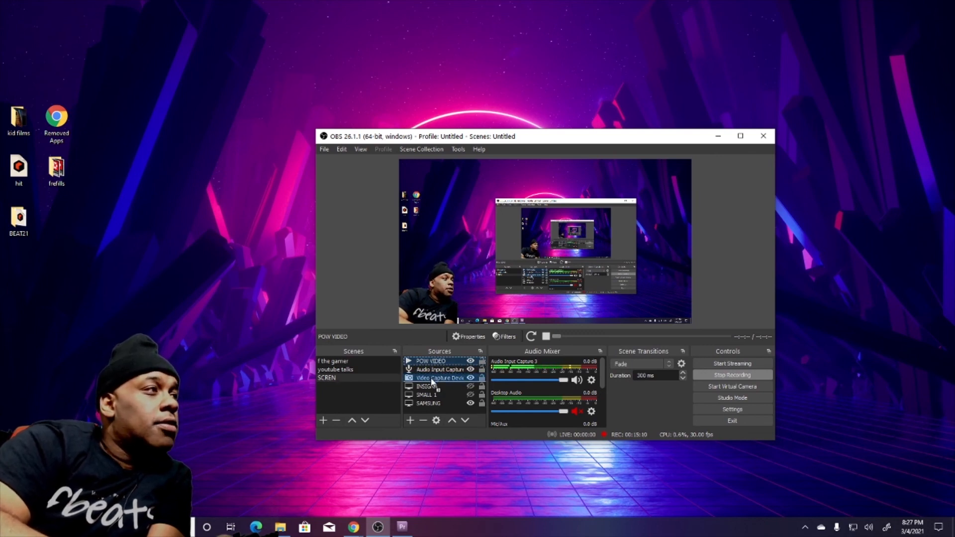
pyautogui.moveTo(432, 381); pyautogui.dragTo(432, 382)
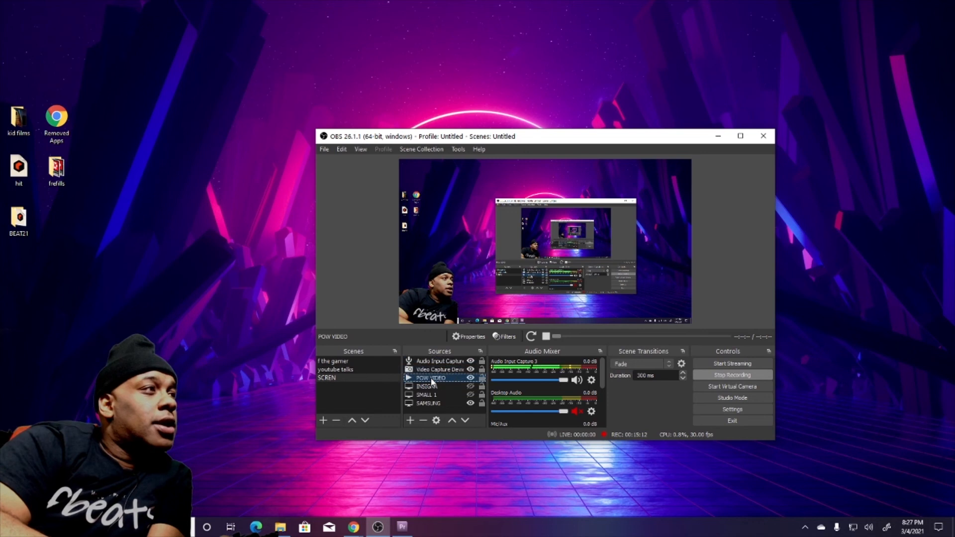
pyautogui.click(531, 336)
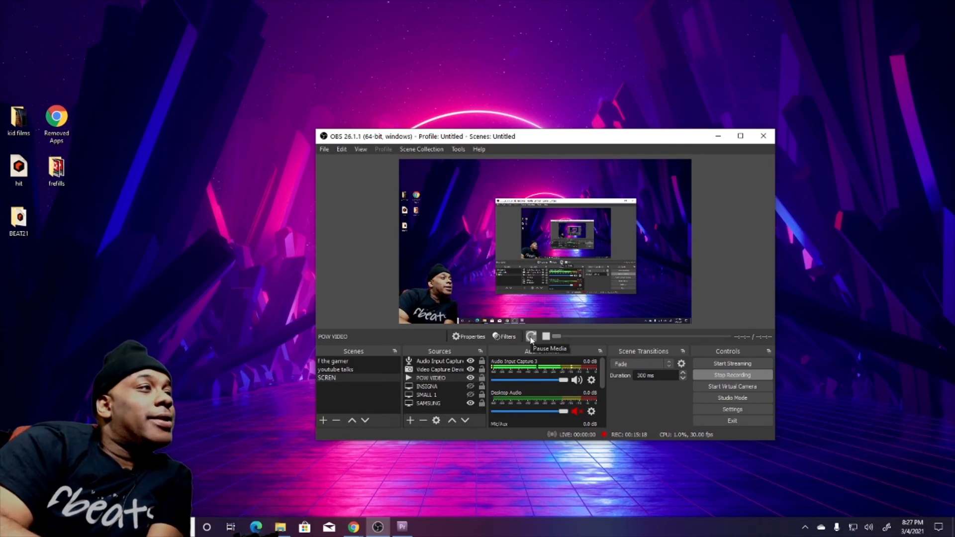
# Step: Add a Chroma Key effect filter to the POW VIDEO source, keeping the default name and the green key color
pyautogui.click(433, 378)
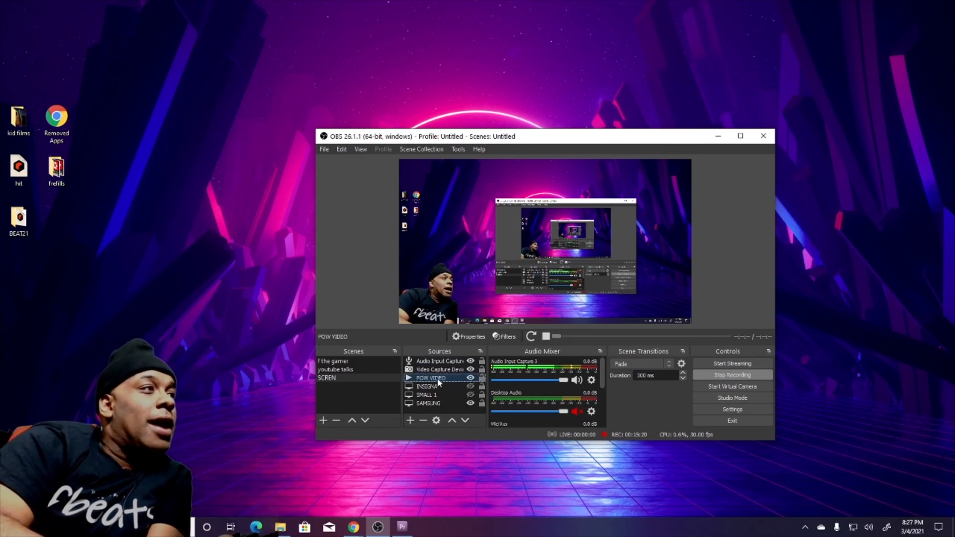
pyautogui.click(505, 337)
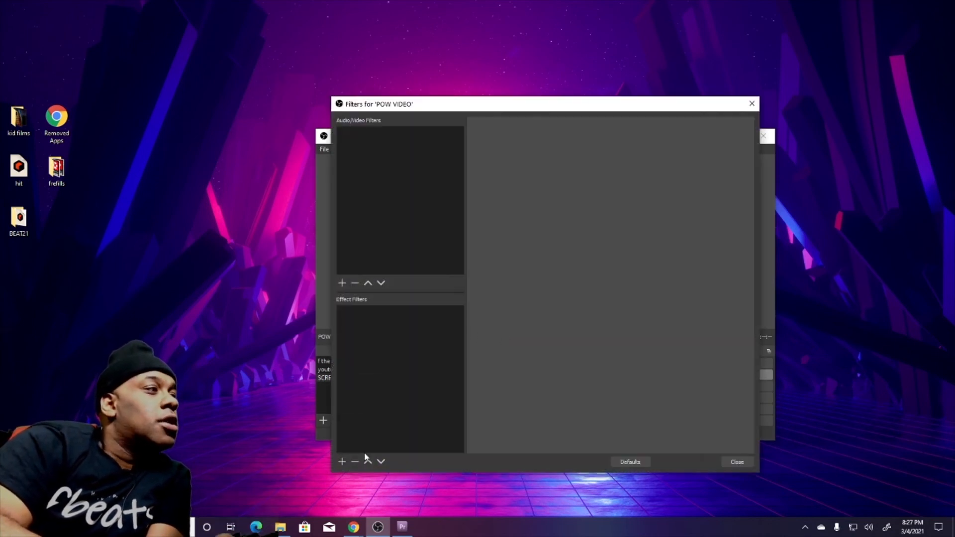
pyautogui.click(342, 462)
pyautogui.click(386, 355)
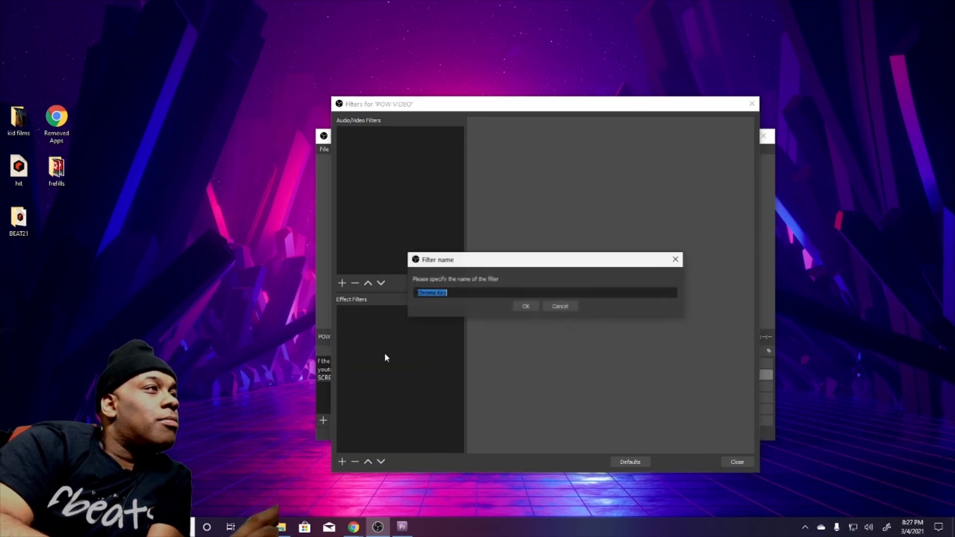
pyautogui.click(526, 306)
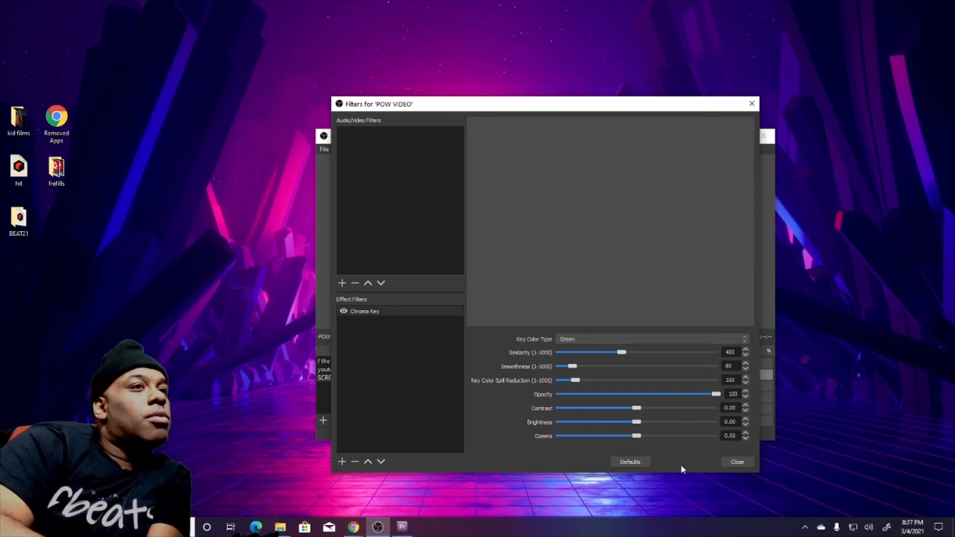
pyautogui.click(730, 463)
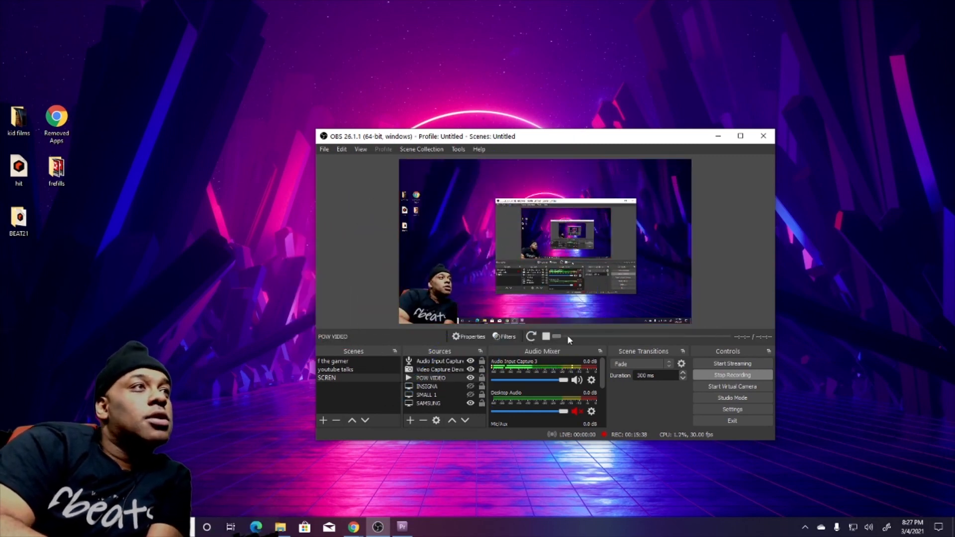
# Step: Replay the POW VIDEO source to check the keyed pop-in/out animation in the preview
pyautogui.click(544, 338)
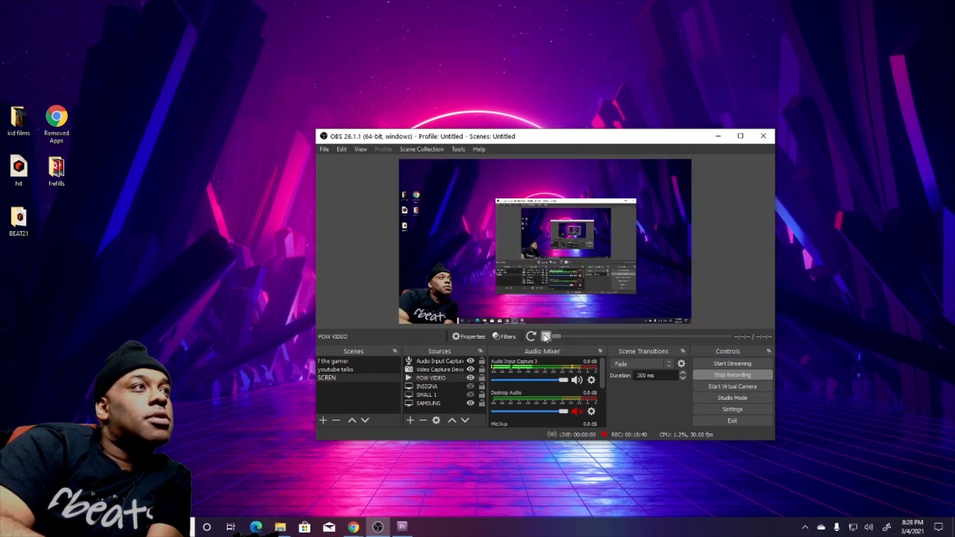
pyautogui.click(531, 336)
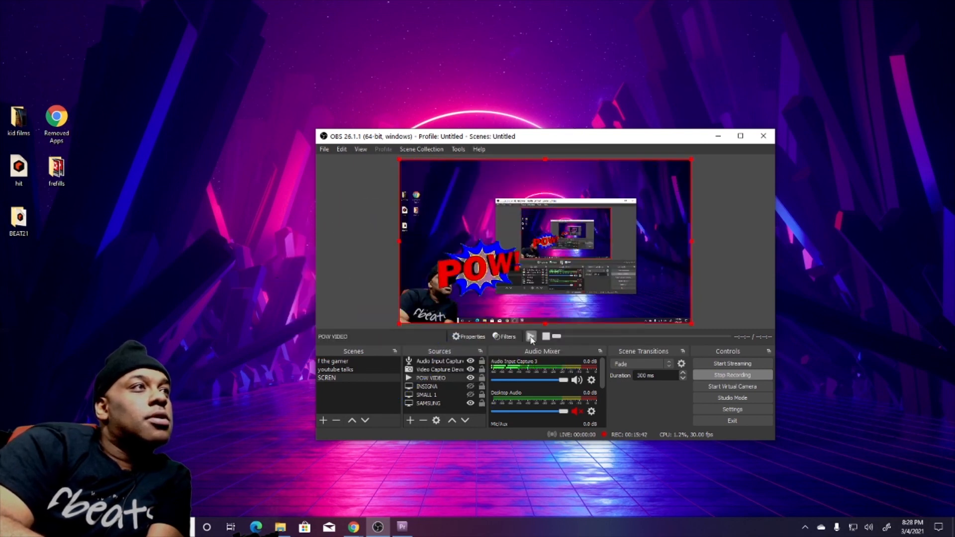
pyautogui.click(531, 337)
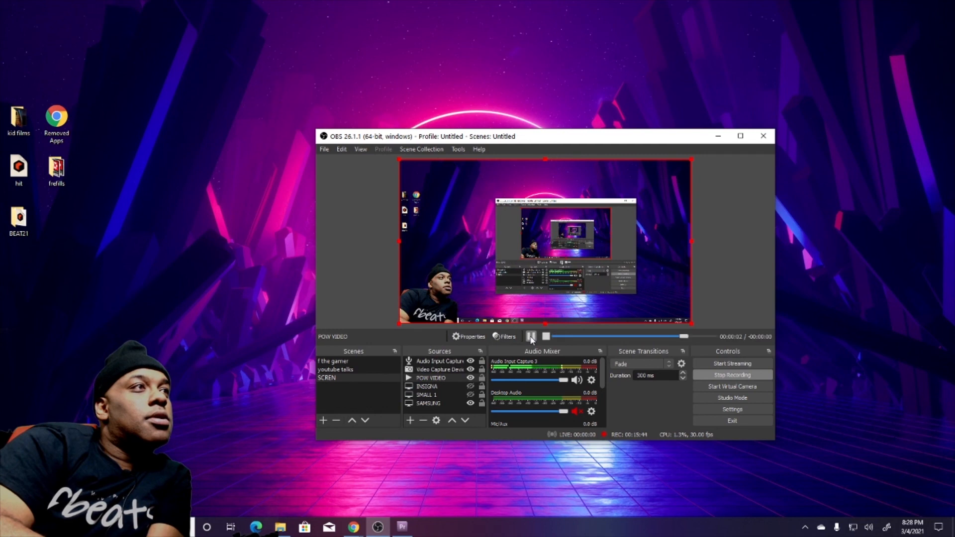
# Step: Rewind the POW VIDEO source to its beginning and replay it to check the keyed graphic at full size
pyautogui.moveTo(674, 338); pyautogui.dragTo(628, 339)
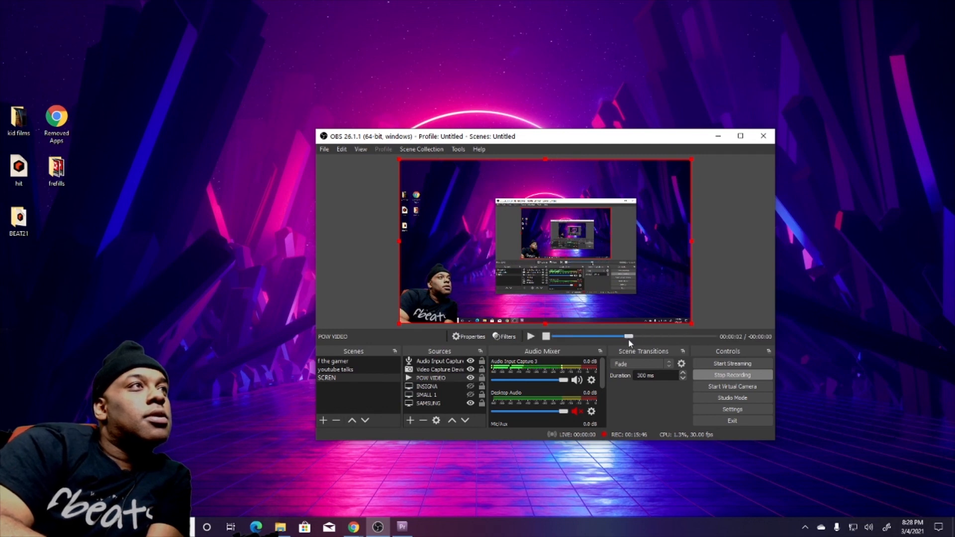
pyautogui.moveTo(568, 341); pyautogui.dragTo(557, 344)
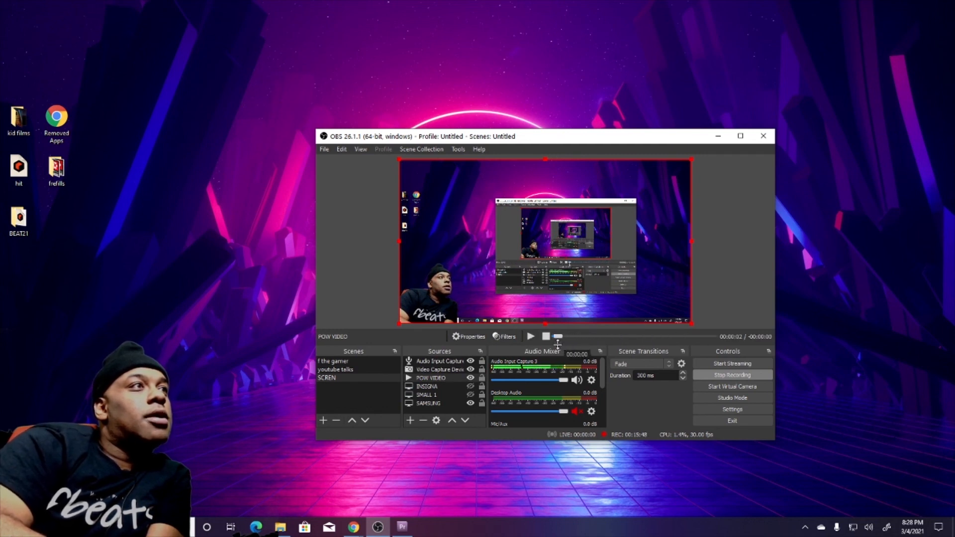
pyautogui.click(557, 337)
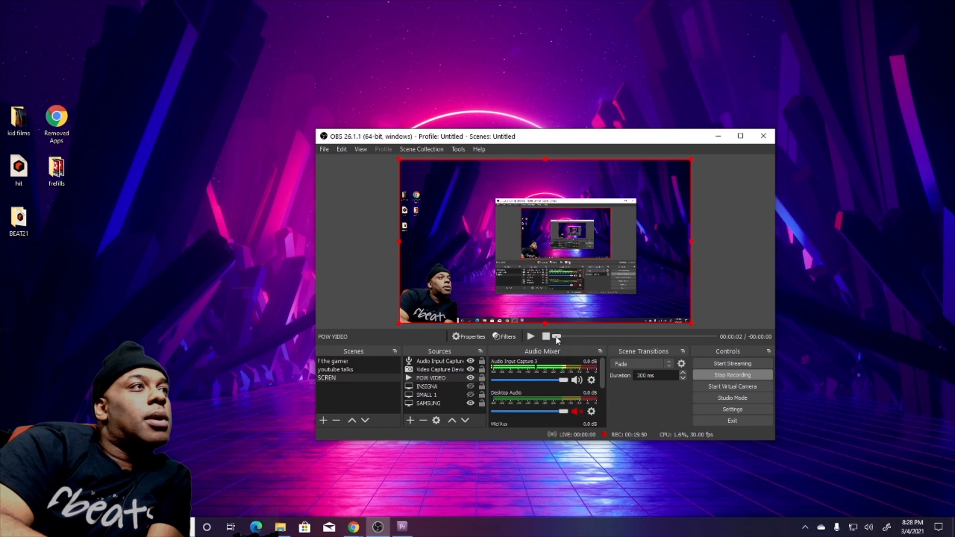
pyautogui.click(530, 337)
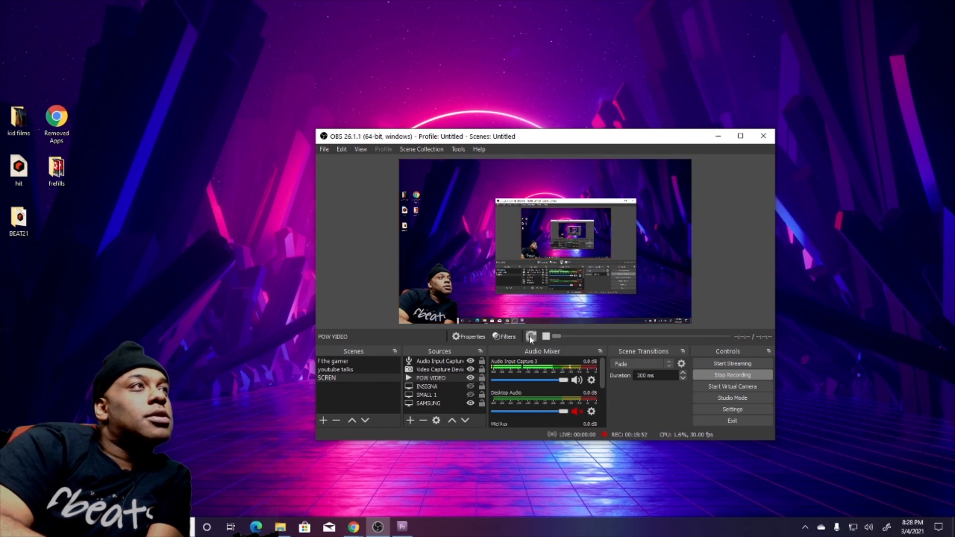
pyautogui.click(530, 337)
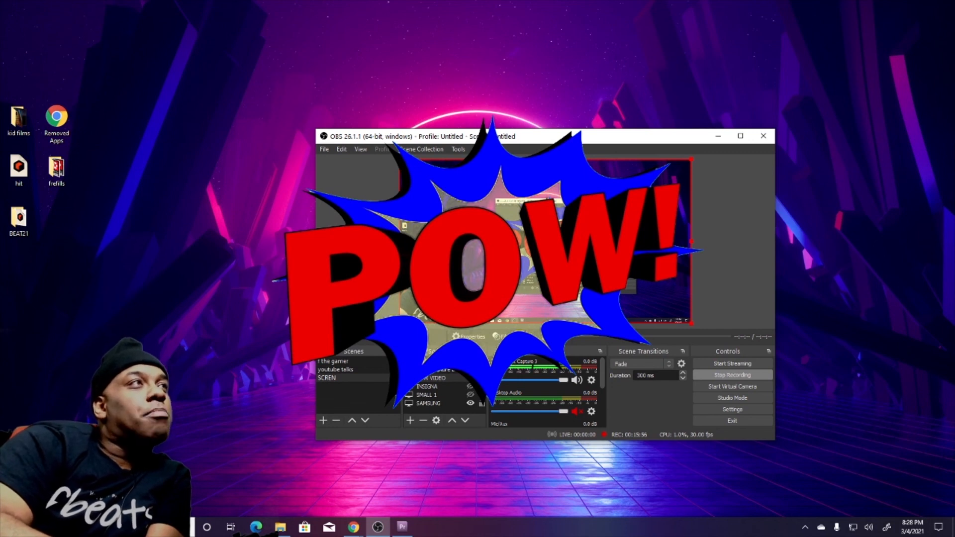
# Step: Switch to Premiere Pro, view the POW graphic's original colors at 00:00:00:12 in the sequence, and return to OBS
pyautogui.click(402, 531)
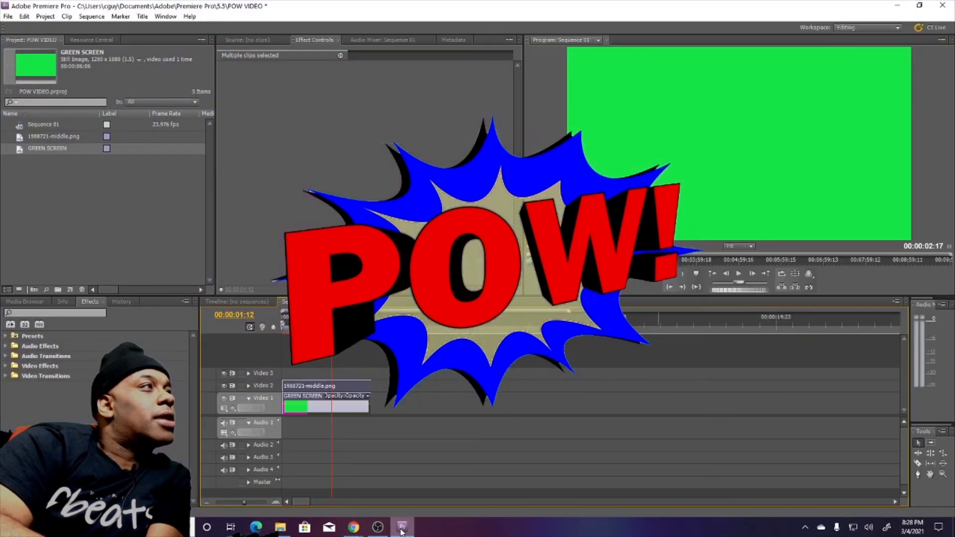
pyautogui.moveTo(331, 324); pyautogui.dragTo(299, 324)
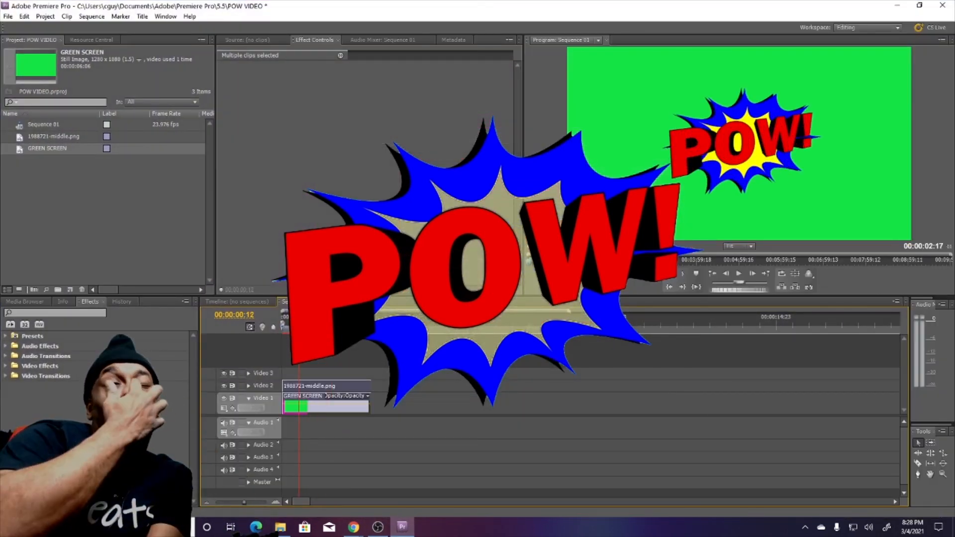
pyautogui.click(405, 531)
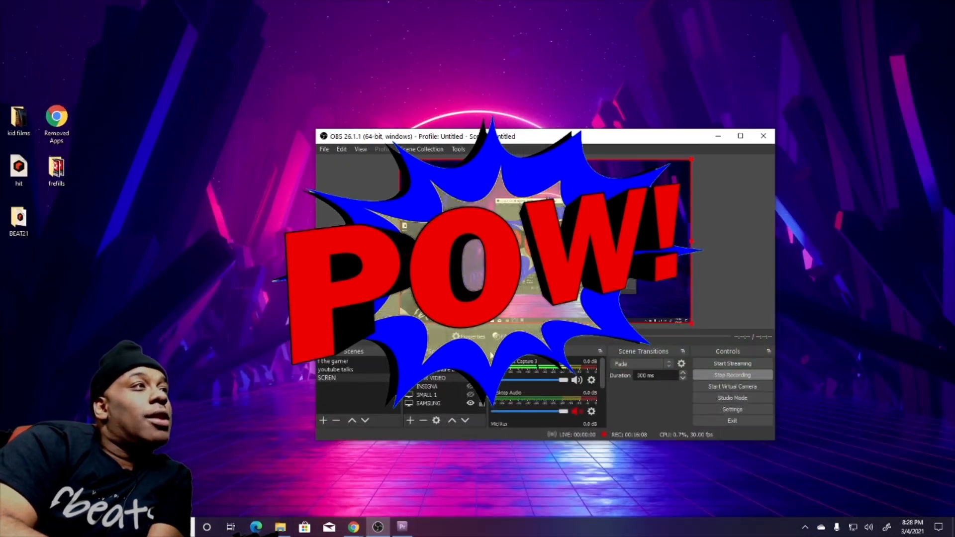
# Step: Lower the Similarity of the POW VIDEO source's Chroma Key filter to bring back the graphic's yellow fill, and close the filters
pyautogui.click(500, 337)
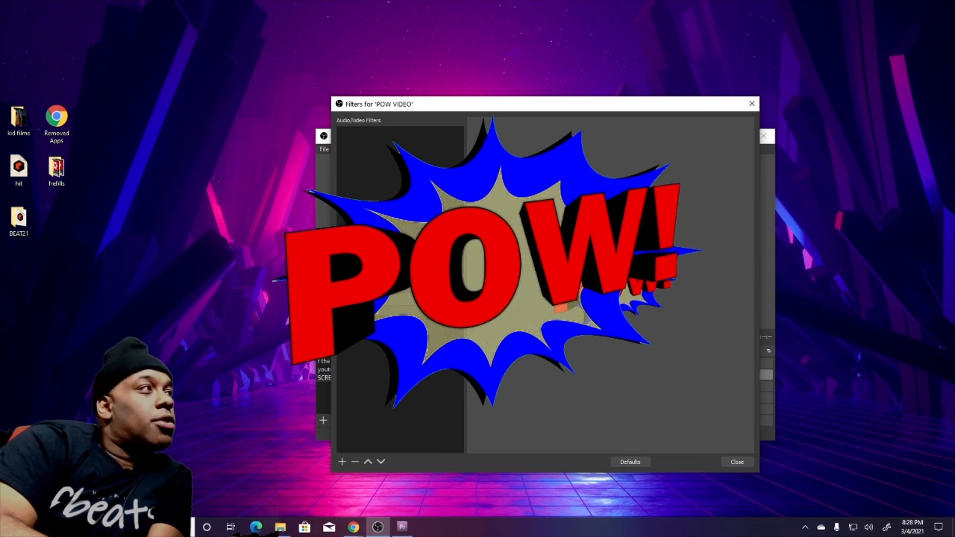
pyautogui.click(368, 309)
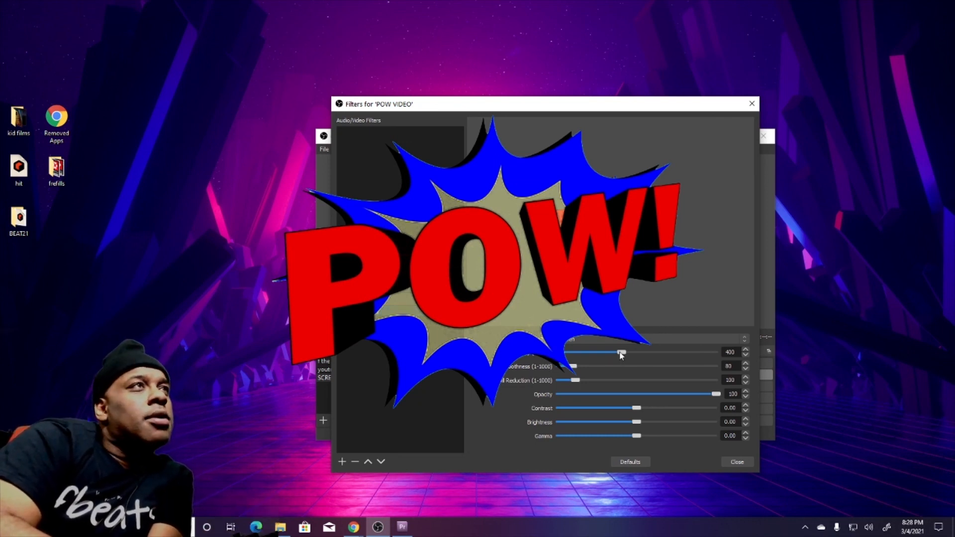
pyautogui.moveTo(620, 355); pyautogui.dragTo(601, 355)
pyautogui.click(726, 461)
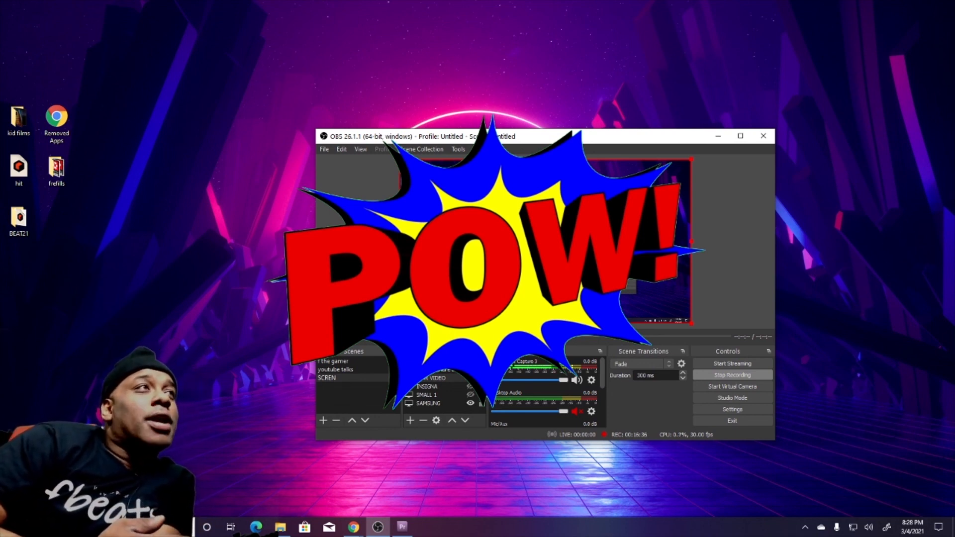
# Step: Select the POW VIDEO source and move it to the lower-left corner of the canvas, behind the webcam figure
pyautogui.click(537, 248)
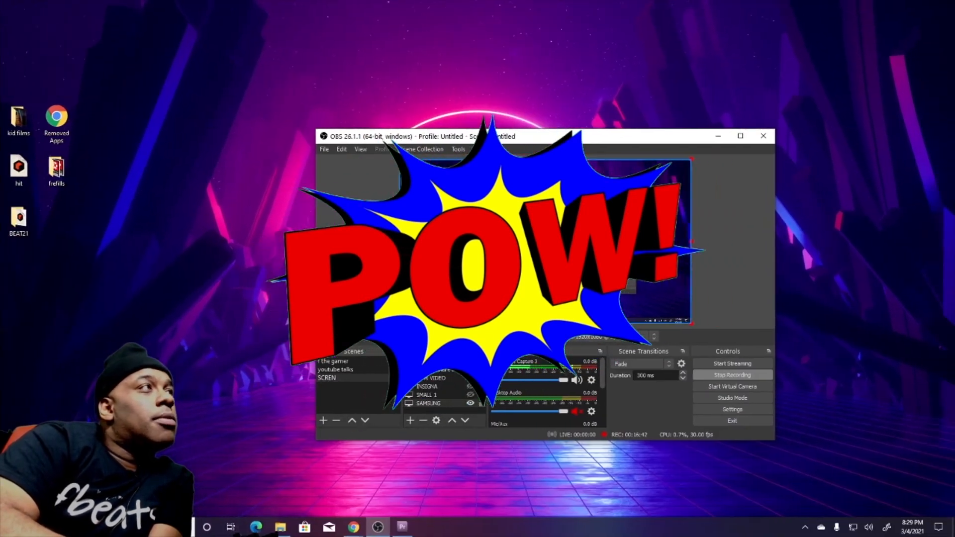
pyautogui.click(441, 376)
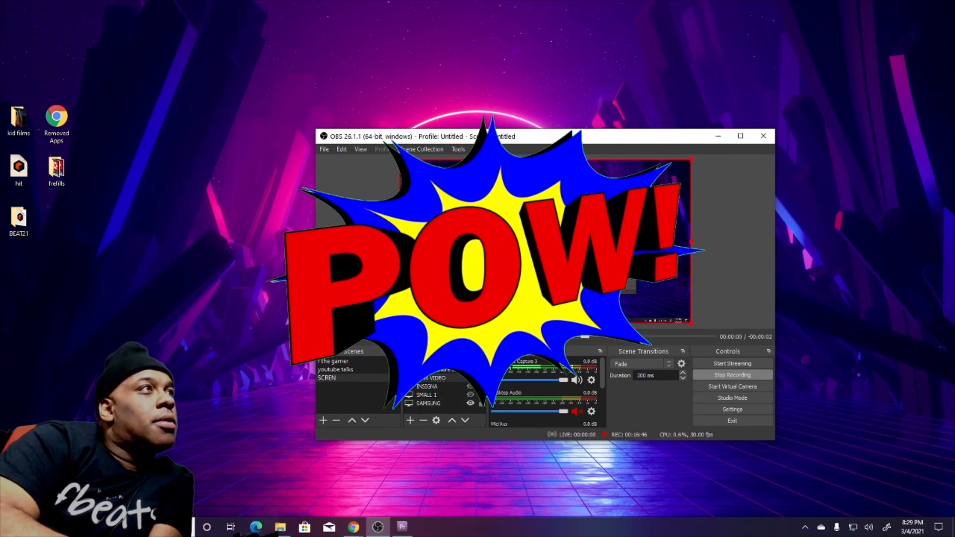
pyautogui.moveTo(512, 249); pyautogui.dragTo(468, 277)
pyautogui.moveTo(473, 285); pyautogui.dragTo(441, 292)
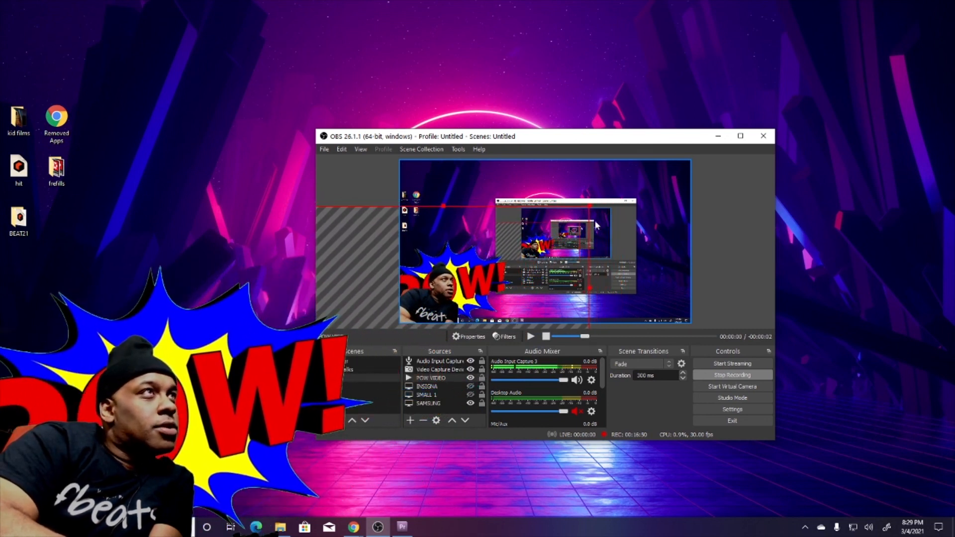
# Step: Scale the POW VIDEO source down over the webcam figure and place it above the Video Capture Device source in the source order
pyautogui.moveTo(590, 206); pyautogui.dragTo(534, 259)
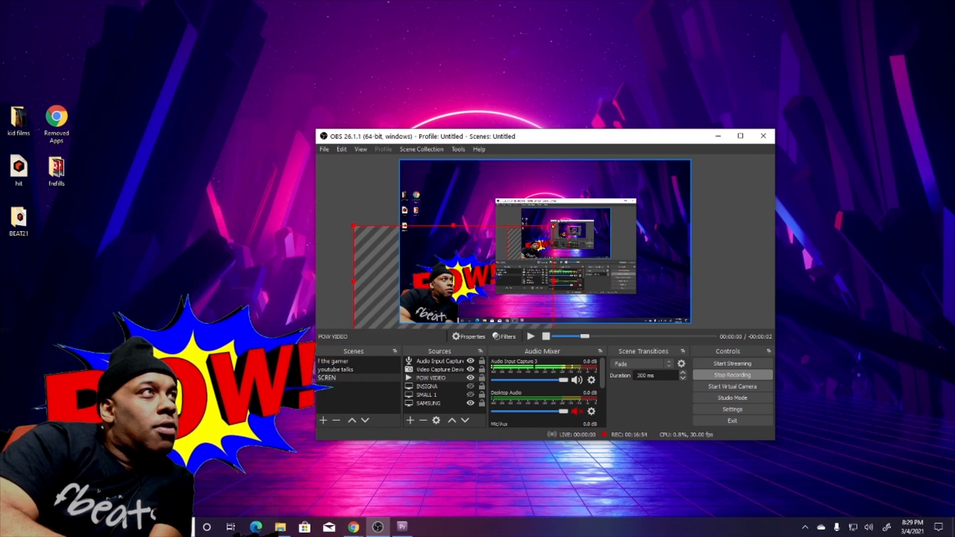
pyautogui.moveTo(554, 225); pyautogui.dragTo(519, 245)
pyautogui.moveTo(470, 288); pyautogui.dragTo(470, 295)
pyautogui.moveTo(436, 381); pyautogui.dragTo(436, 370)
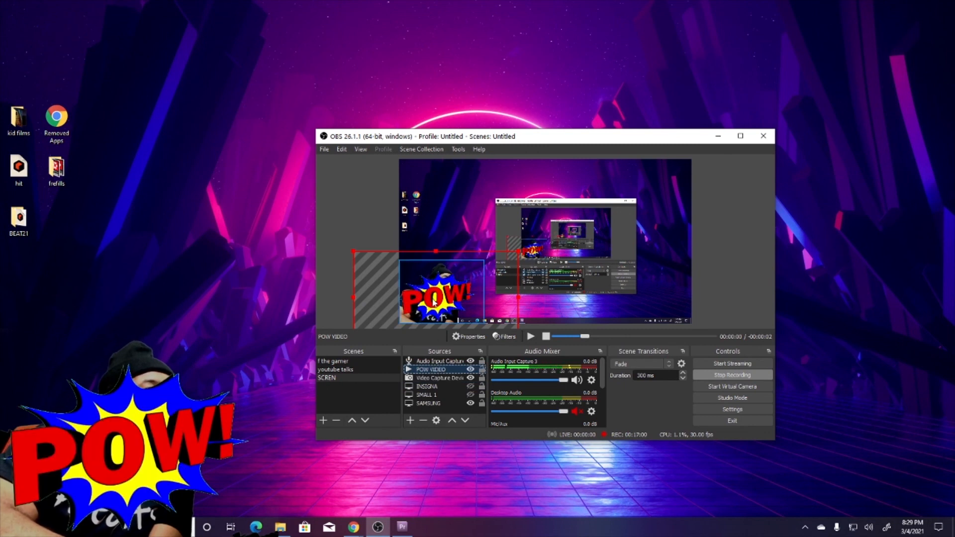
# Step: Rewind and replay the resized POW VIDEO source to check its pop-in/out animation over the webcam figure
pyautogui.moveTo(583, 337); pyautogui.dragTo(549, 338)
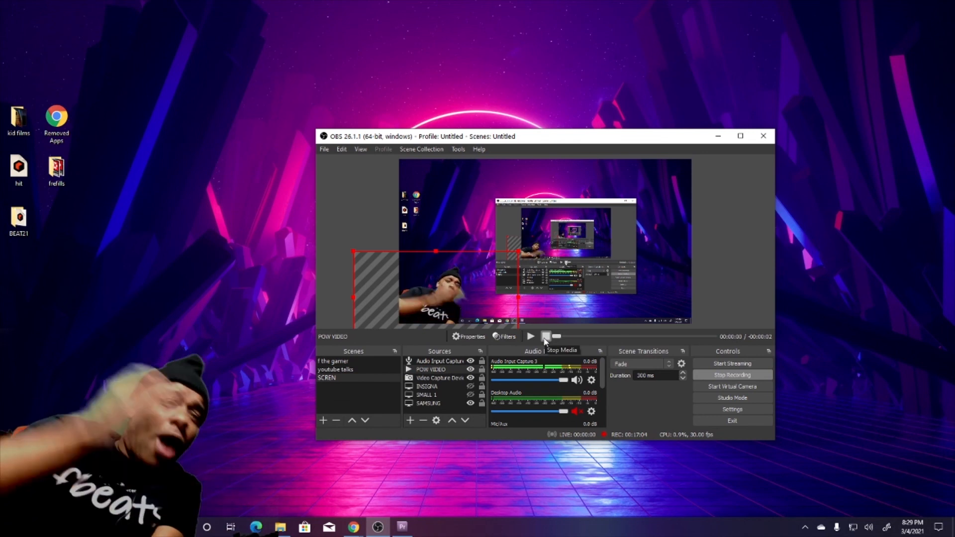
pyautogui.click(531, 337)
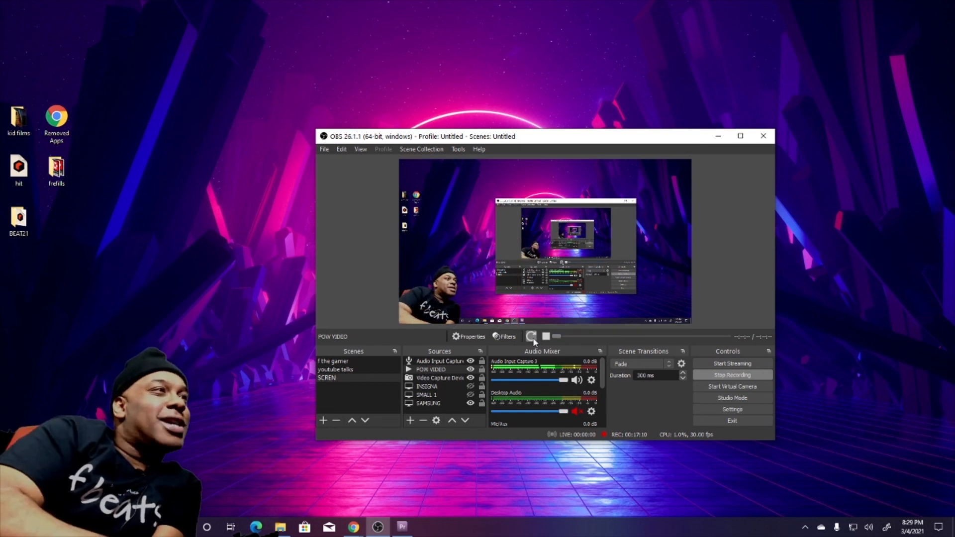
pyautogui.click(532, 337)
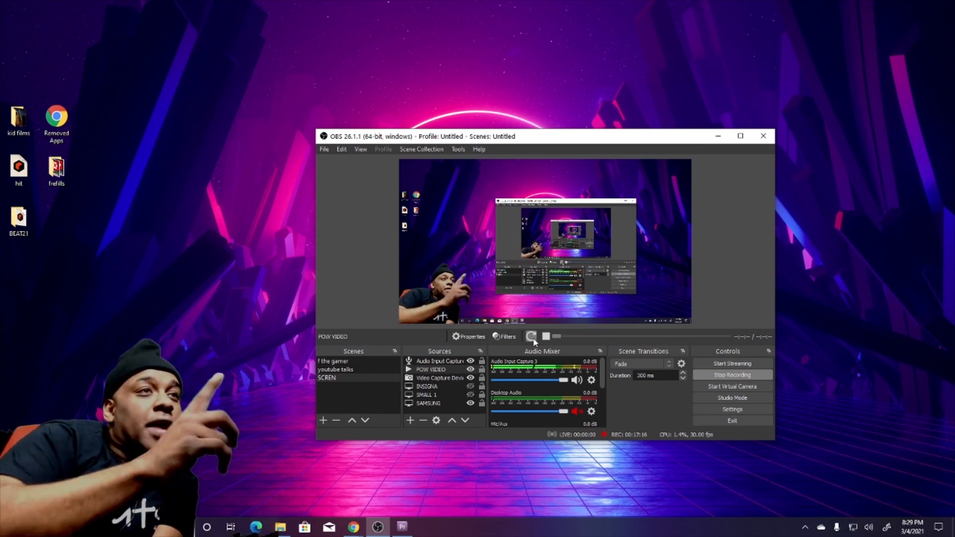
pyautogui.click(531, 336)
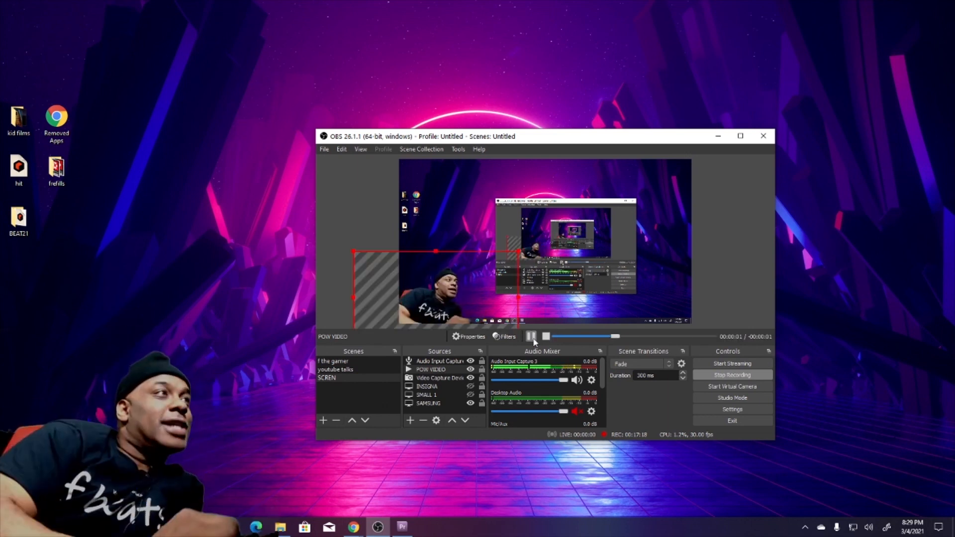